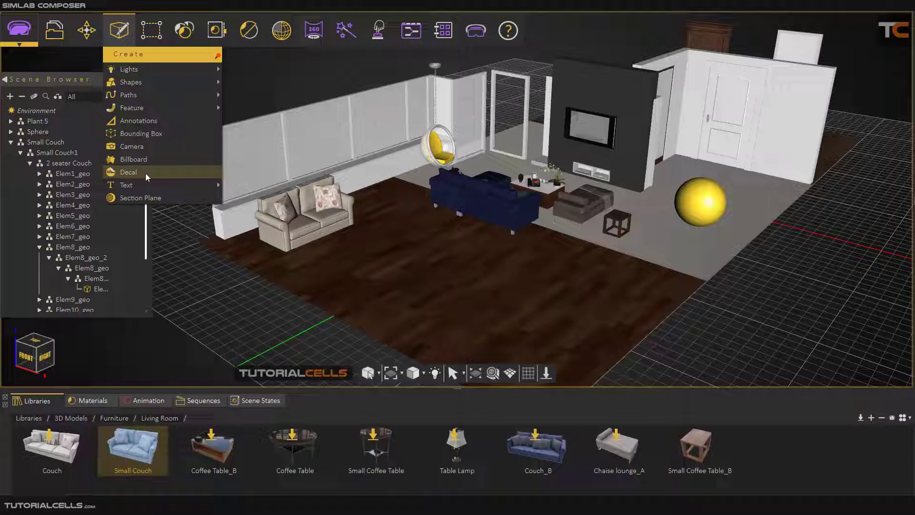
pyautogui.click(145, 173)
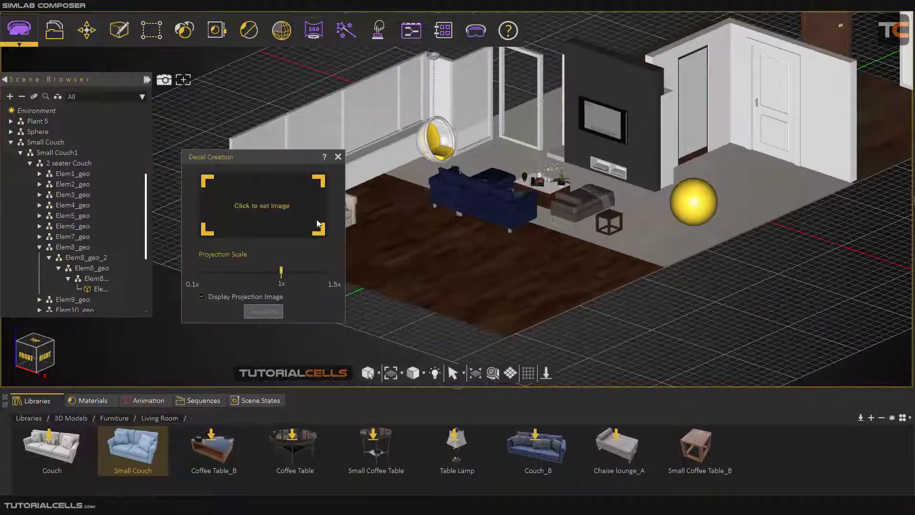
pyautogui.moveTo(281, 161); pyautogui.dragTo(290, 161)
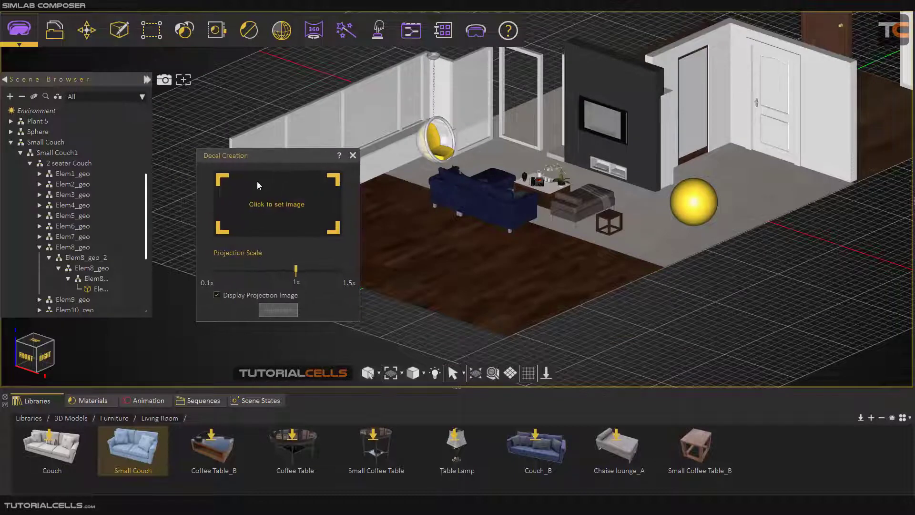
pyautogui.click(353, 156)
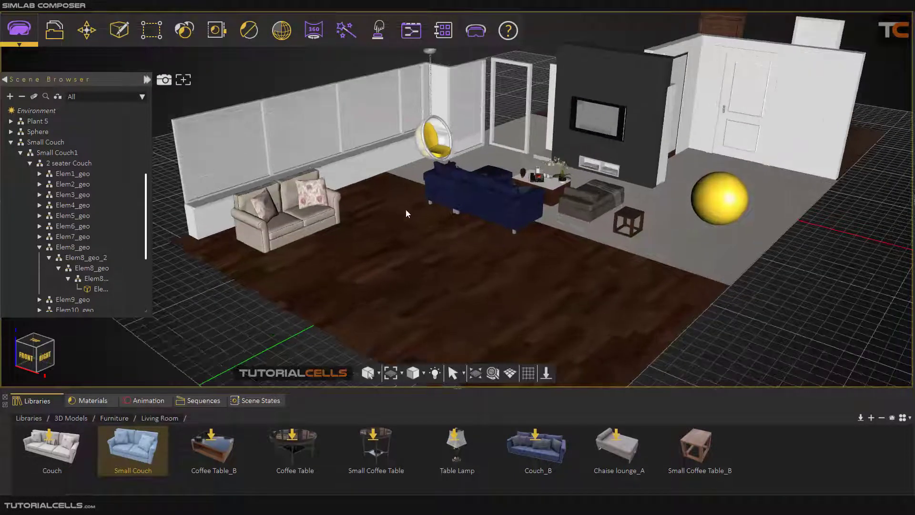
# - Start a new decal and load the TC logo as its projection image
pyautogui.click(120, 30)
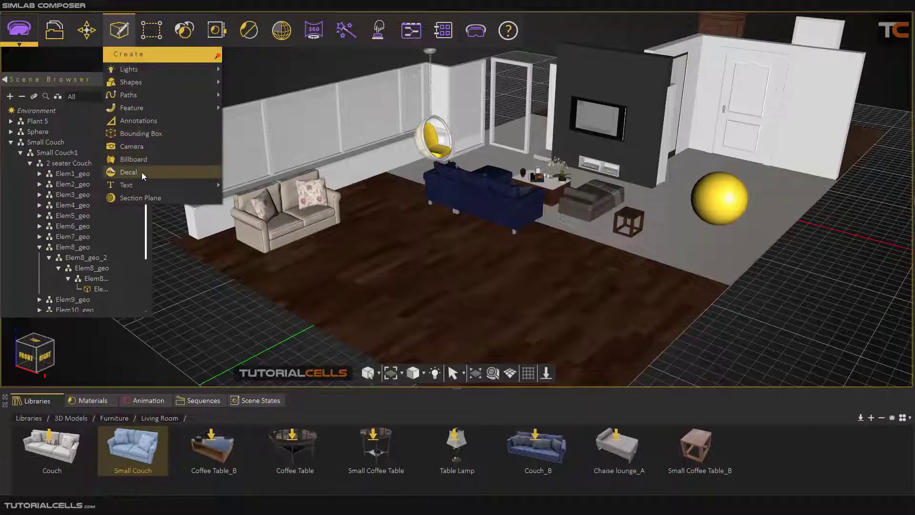
pyautogui.click(141, 172)
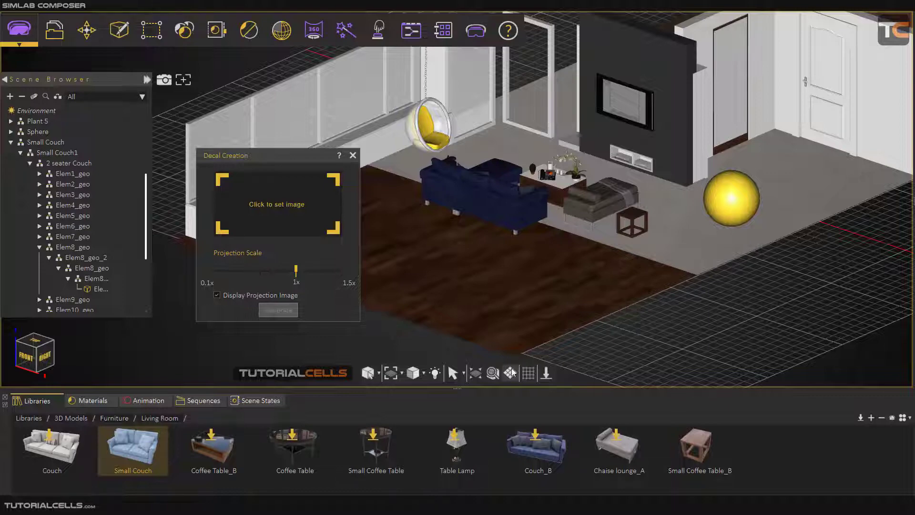
pyautogui.moveTo(530, 220); pyautogui.dragTo(565, 211, button='middle')
pyautogui.moveTo(565, 216); pyautogui.dragTo(545, 215)
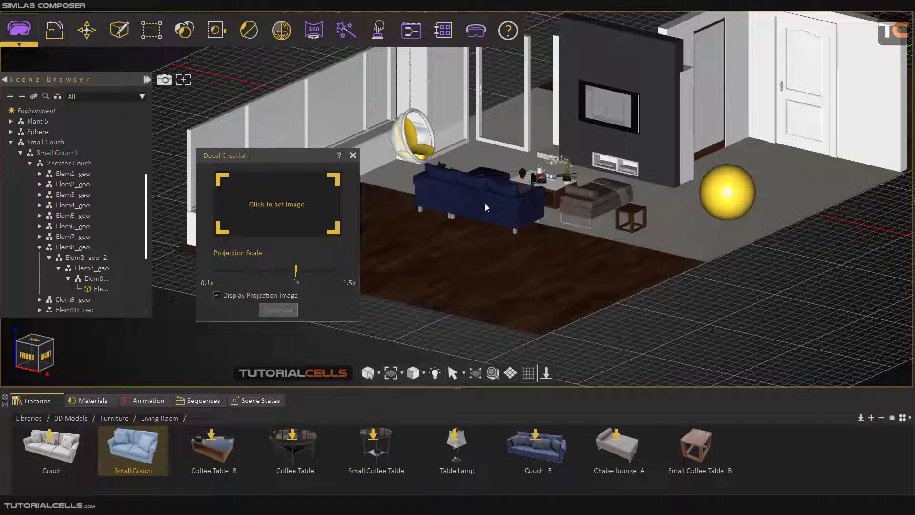
pyautogui.moveTo(742, 208); pyautogui.dragTo(560, 255)
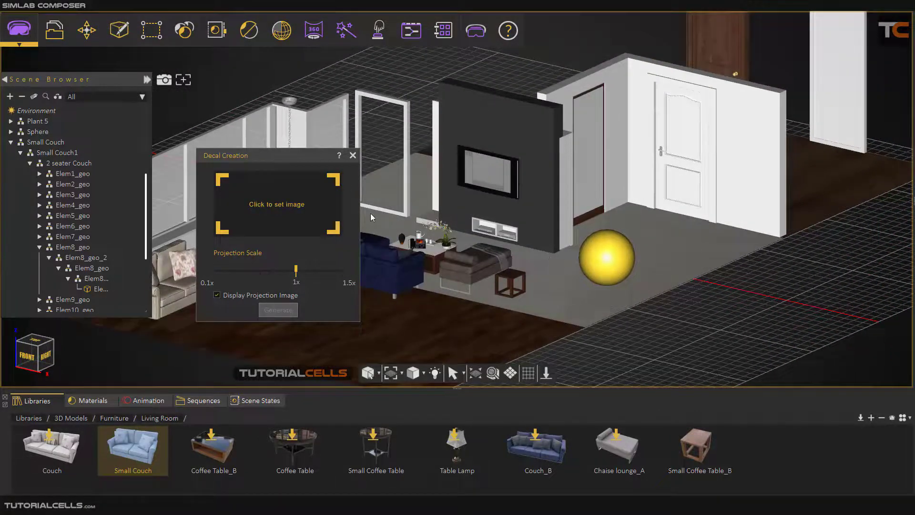
pyautogui.moveTo(371, 214); pyautogui.dragTo(288, 213)
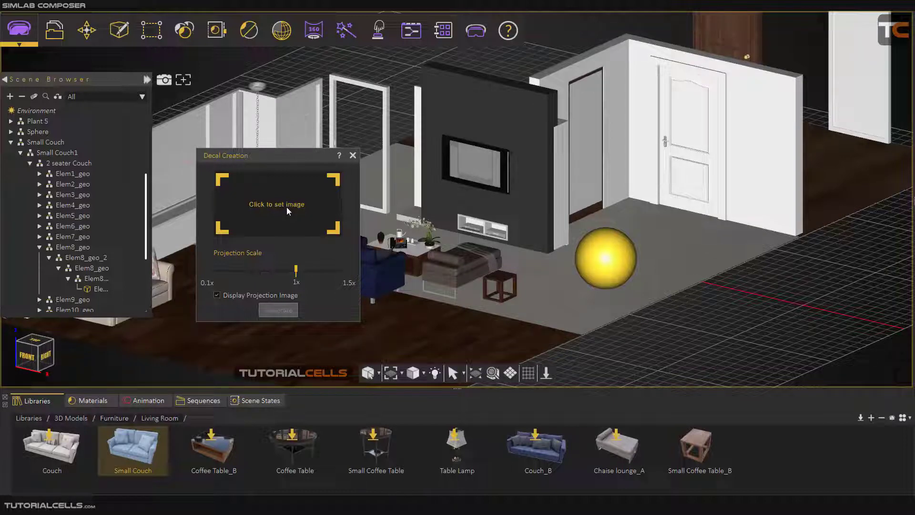
pyautogui.click(287, 209)
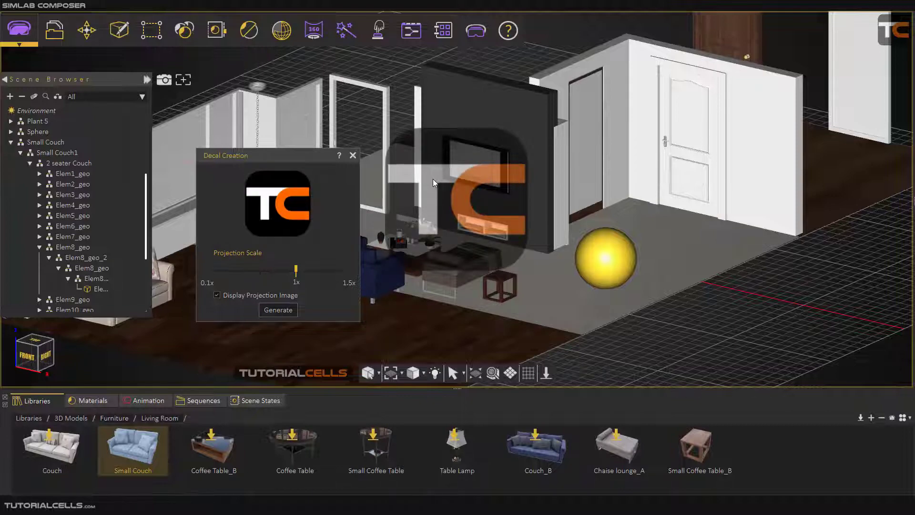
# - Select the yellow sphere and line it up behind the TC logo projection
pyautogui.scroll(-4, 432, 179)
pyautogui.scroll(3, 432, 179)
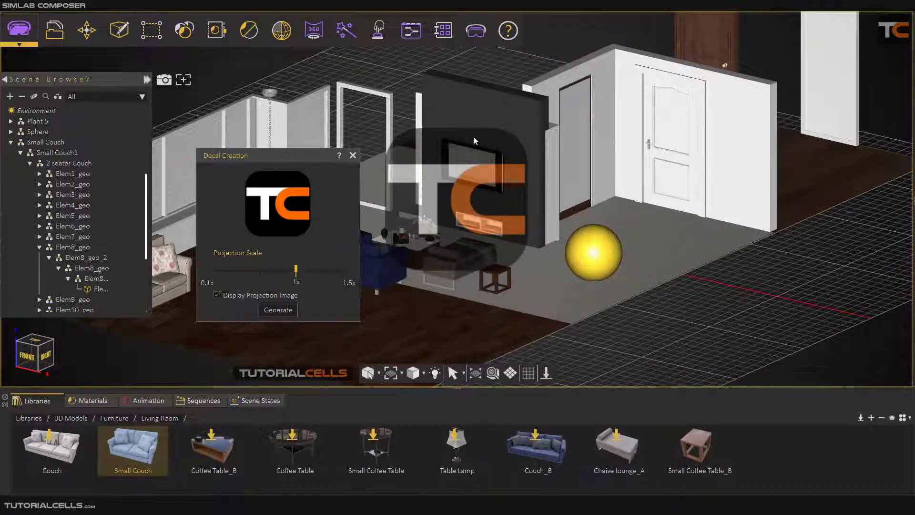
pyautogui.moveTo(484, 188); pyautogui.dragTo(422, 157, button='middle')
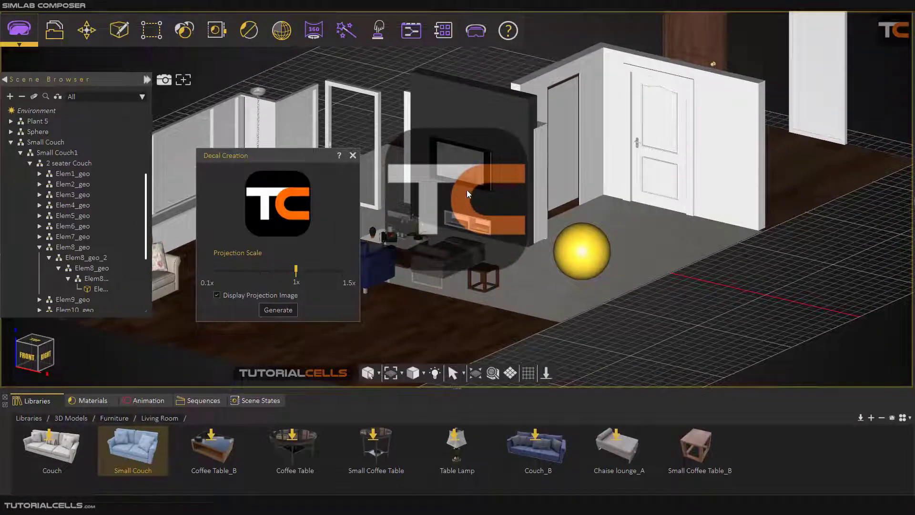
pyautogui.moveTo(502, 199)
pyautogui.mouseDown(button='middle')
pyautogui.moveTo(380, 179)
pyautogui.moveTo(502, 202)
pyautogui.mouseUp(button='middle')
pyautogui.moveTo(563, 211); pyautogui.dragTo(587, 216, button='middle')
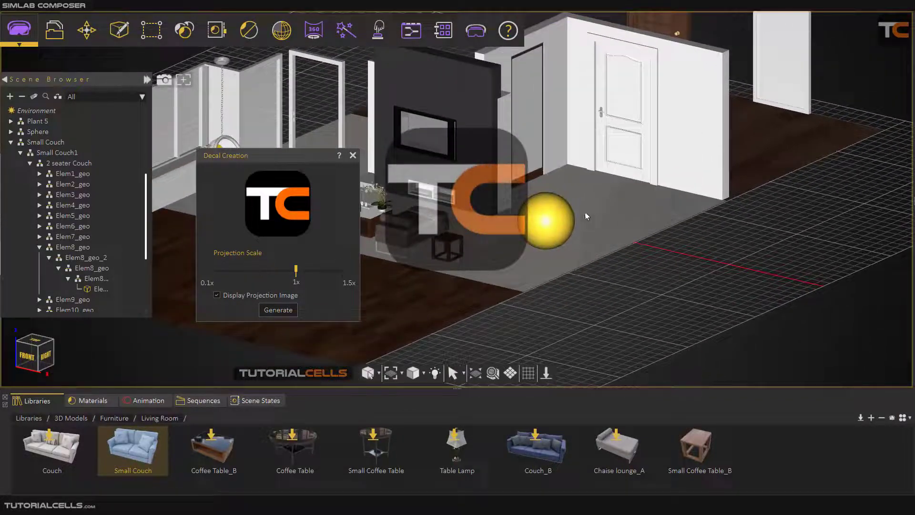
pyautogui.click(557, 221)
pyautogui.scroll(5, 558, 223)
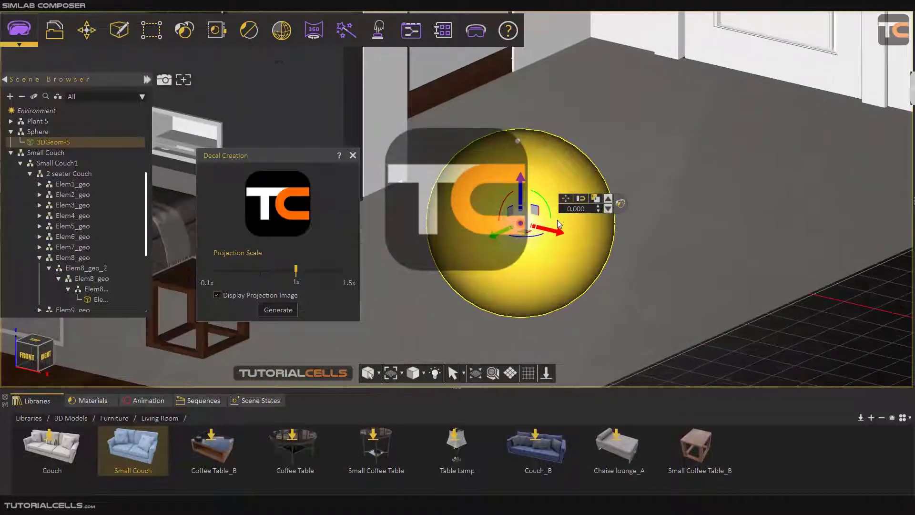
pyautogui.scroll(2, 557, 219)
pyautogui.moveTo(557, 220); pyautogui.dragTo(481, 196, button='middle')
pyautogui.scroll(-2, 499, 210)
pyautogui.scroll(1, 498, 210)
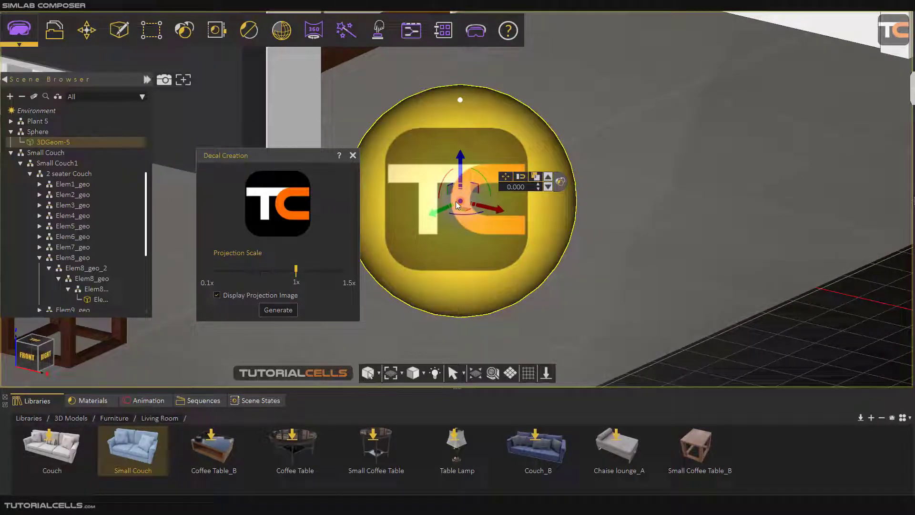
# - Select the tiled floor beside the sphere and generate the TC logo decal on it at 1x projection scale
pyautogui.scroll(-2, 564, 202)
pyautogui.moveTo(564, 201); pyautogui.dragTo(673, 229, button='middle')
pyautogui.moveTo(675, 233); pyautogui.dragTo(643, 255)
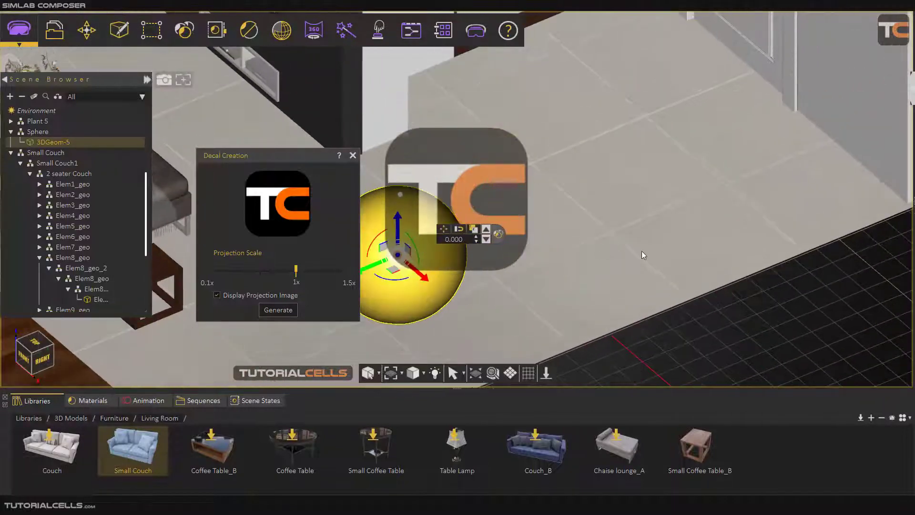
pyautogui.click(613, 241)
pyautogui.moveTo(610, 241); pyautogui.dragTo(555, 218)
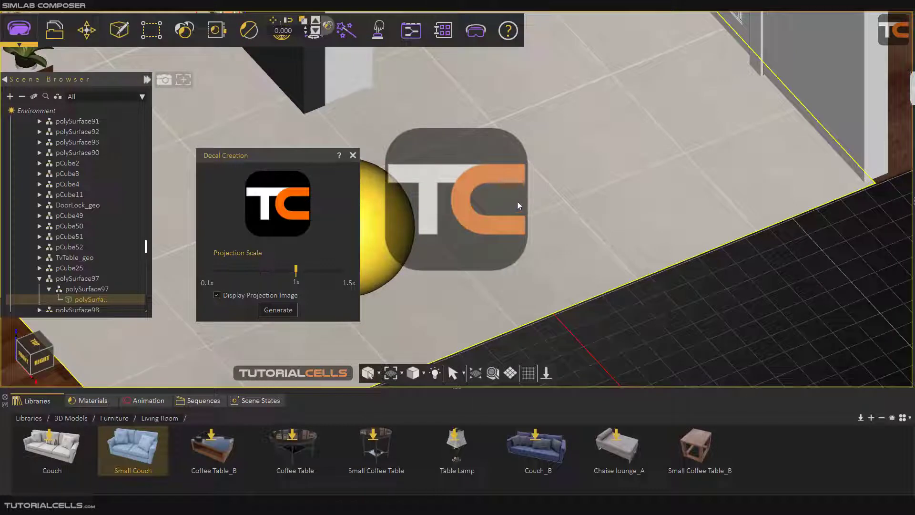
pyautogui.moveTo(570, 199); pyautogui.dragTo(502, 182)
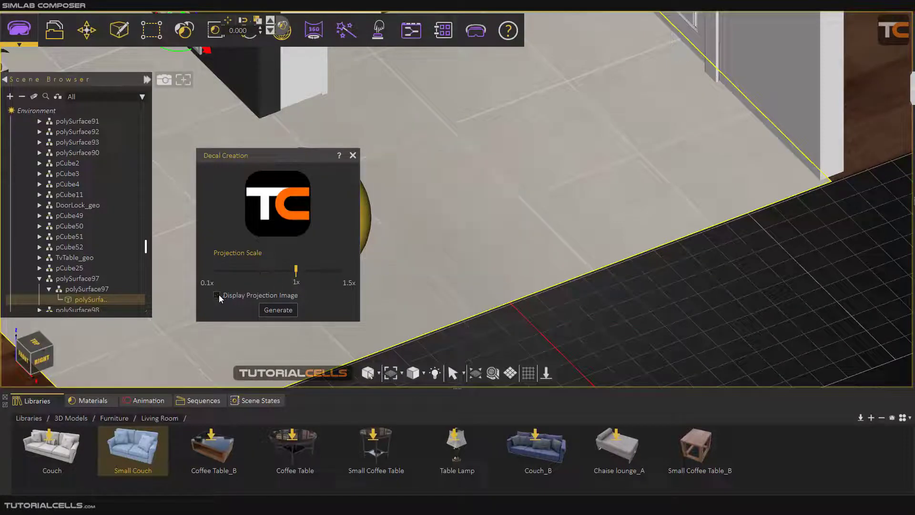
pyautogui.click(265, 312)
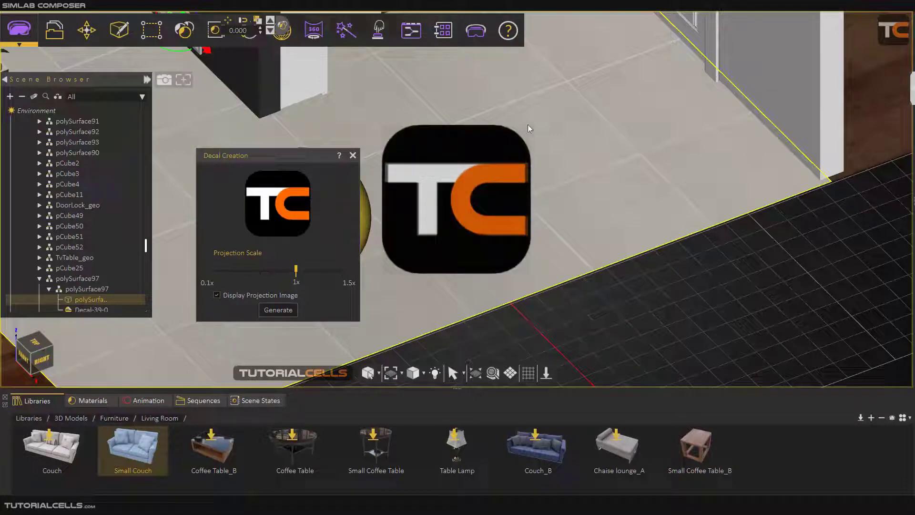
pyautogui.click(353, 156)
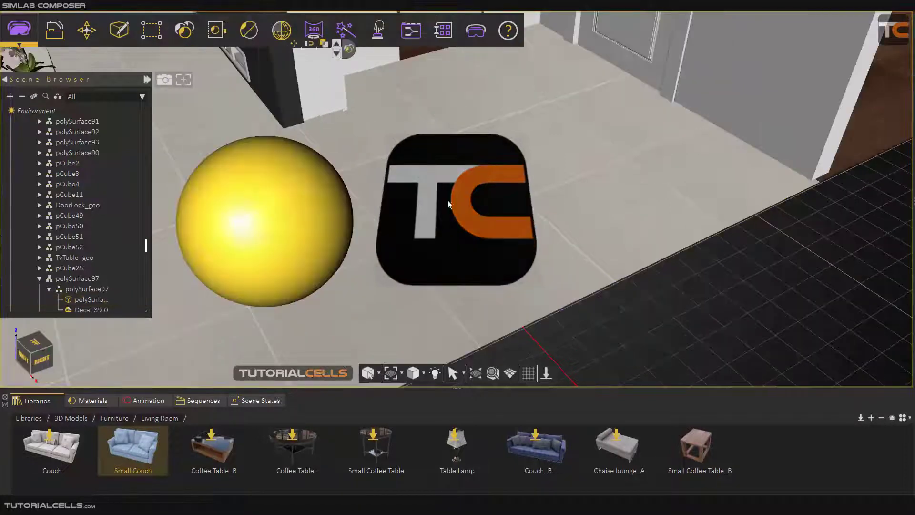
# - Examine the projected TC logo on the tiled floor from several angles and distances
pyautogui.scroll(-4, 557, 225)
pyautogui.moveTo(515, 228); pyautogui.dragTo(244, 318, button='middle')
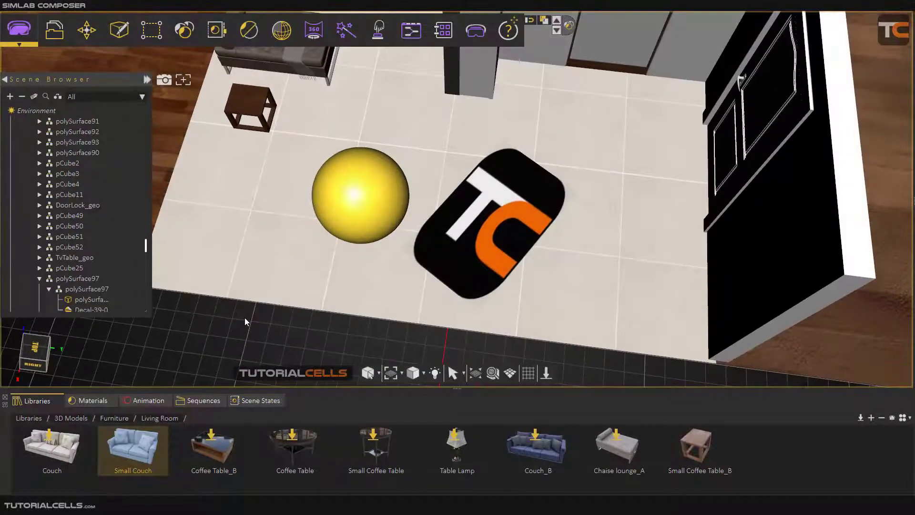
pyautogui.scroll(-1, 467, 284)
pyautogui.moveTo(467, 283); pyautogui.dragTo(493, 235)
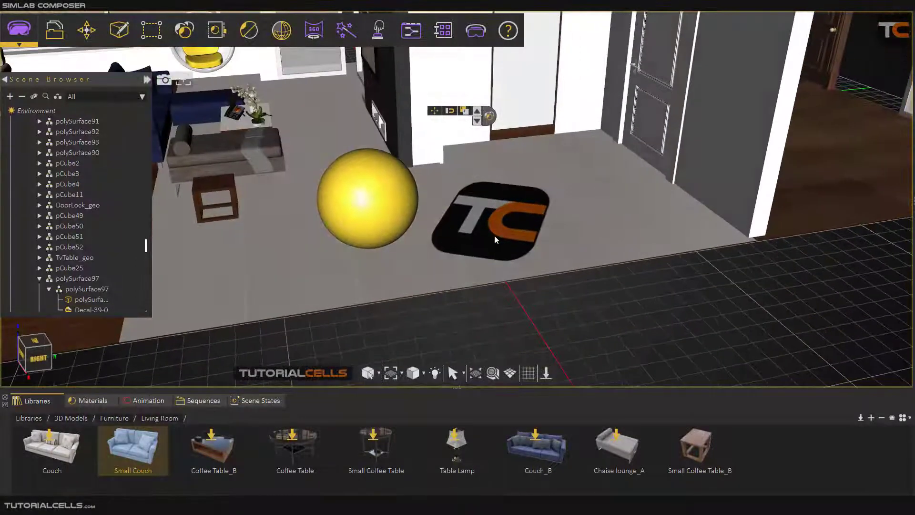
pyautogui.scroll(3, 493, 236)
pyautogui.scroll(1, 493, 234)
pyautogui.scroll(-3, 493, 234)
pyautogui.moveTo(486, 244); pyautogui.dragTo(444, 267, button='middle')
pyautogui.scroll(-1, 444, 270)
# - Delete the TC logo decal from the tiled floor
pyautogui.click(462, 246)
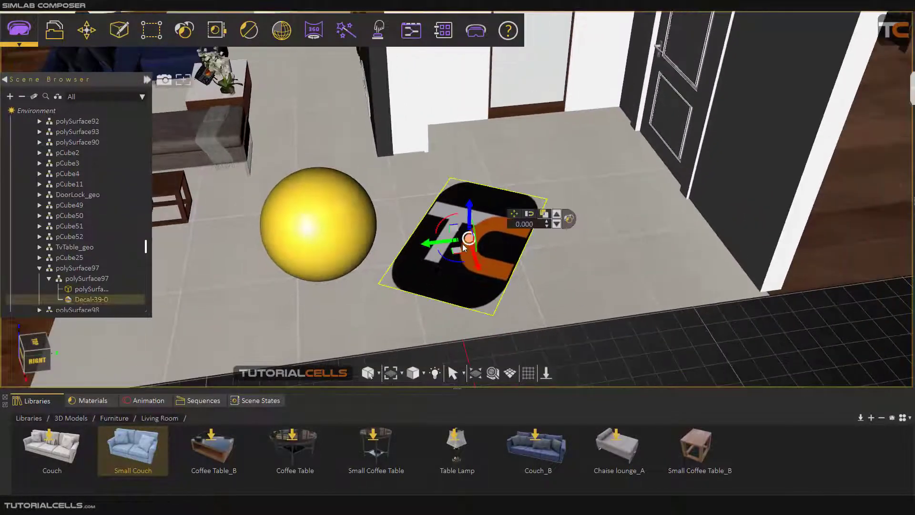
pyautogui.moveTo(457, 254); pyautogui.dragTo(460, 292)
pyautogui.press('Delete')
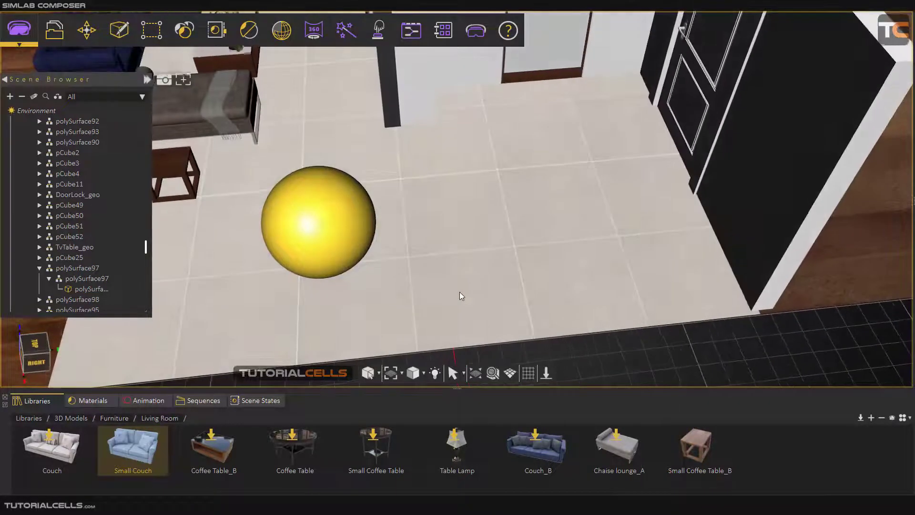
# - Start another decal with the TC logo as its projection image
pyautogui.click(119, 30)
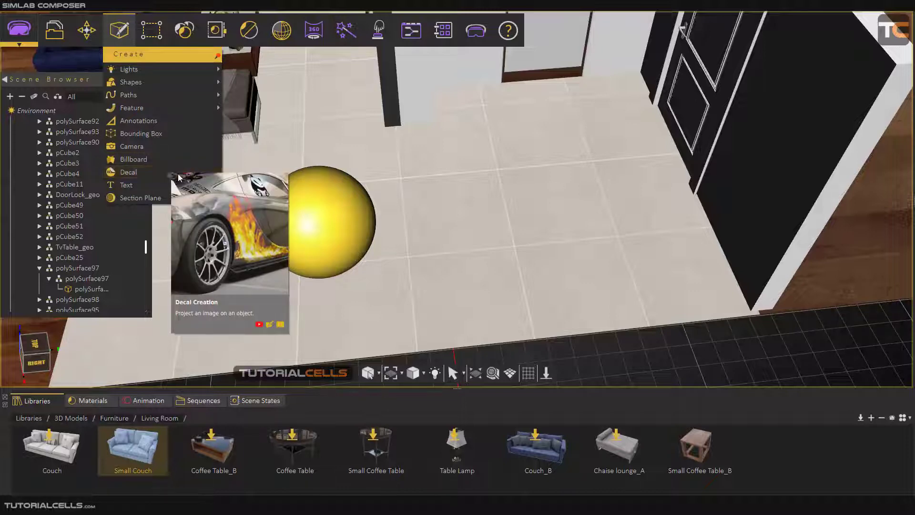
pyautogui.click(129, 172)
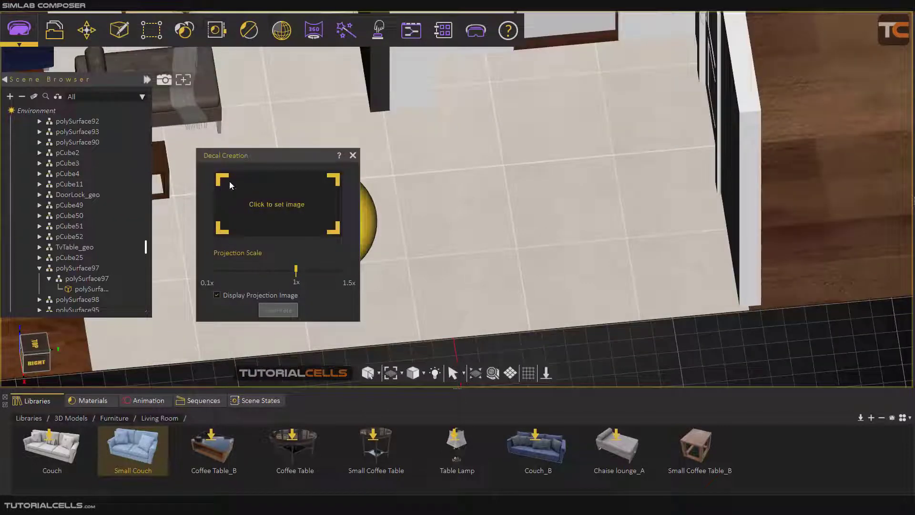
pyautogui.click(260, 195)
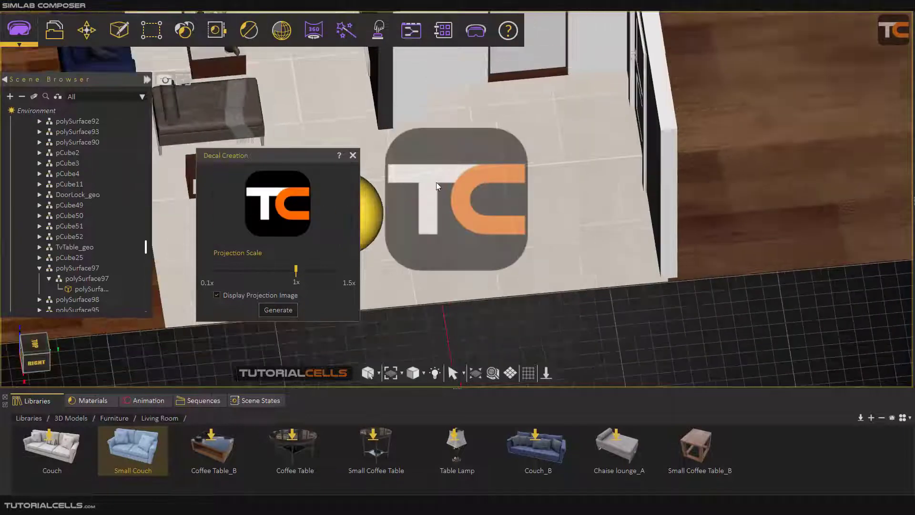
# - Generate the TC logo decal on the tiled floor from the top view at 1x projection scale, partly beneath the sphere
pyautogui.scroll(4, 452, 197)
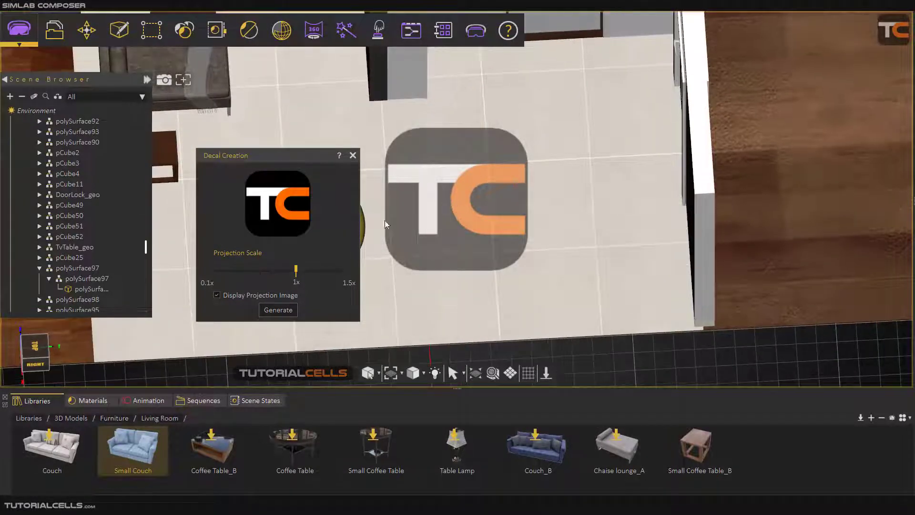
pyautogui.click(36, 347)
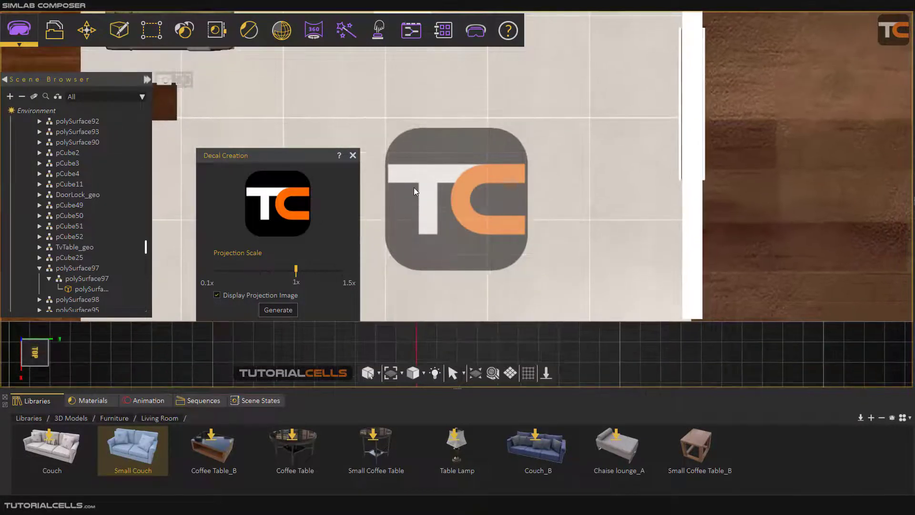
pyautogui.scroll(2, 454, 210)
pyautogui.scroll(-4, 455, 210)
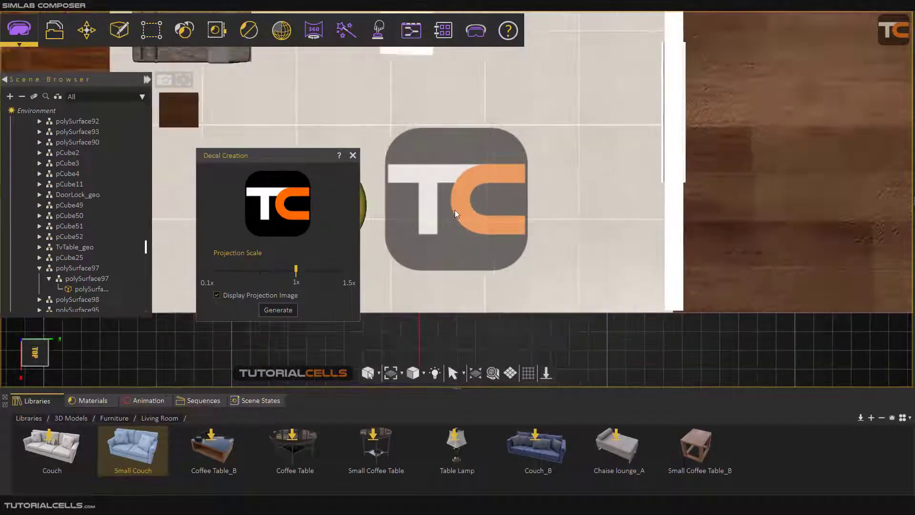
pyautogui.moveTo(456, 213); pyautogui.dragTo(535, 200, button='middle')
pyautogui.click(591, 212)
pyautogui.scroll(2, 447, 212)
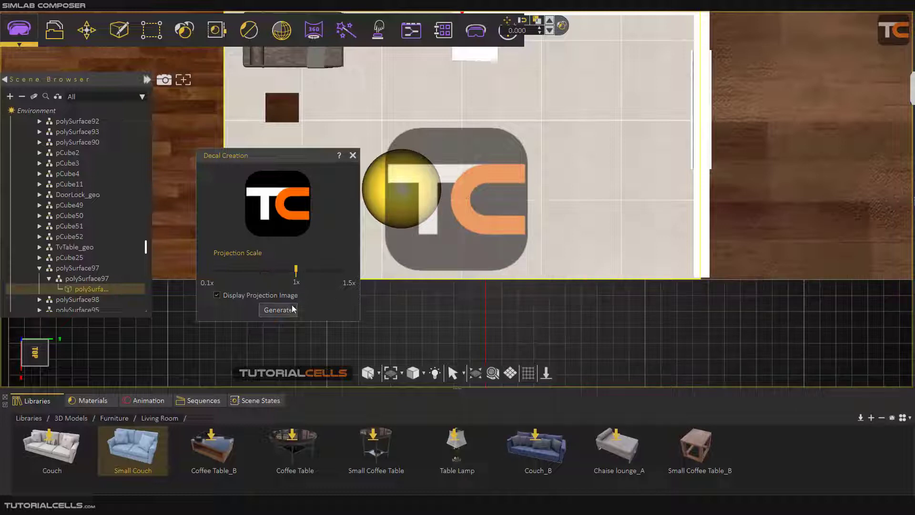
pyautogui.click(267, 310)
pyautogui.click(353, 156)
# - Shrink the TC logo decal and move it across the floor, clear of the sphere and closer to the door
pyautogui.moveTo(403, 188); pyautogui.dragTo(481, 79, button='middle')
pyautogui.scroll(3, 374, 279)
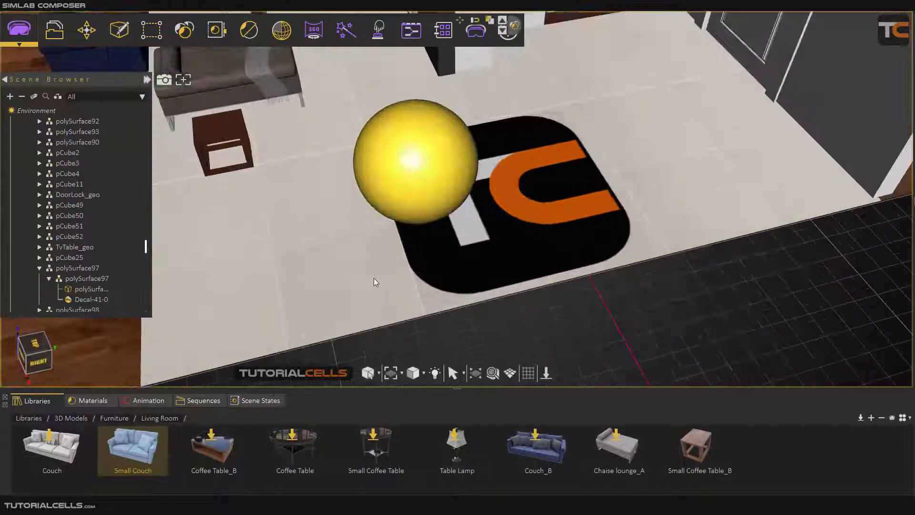
pyautogui.moveTo(374, 278); pyautogui.dragTo(405, 224, button='middle')
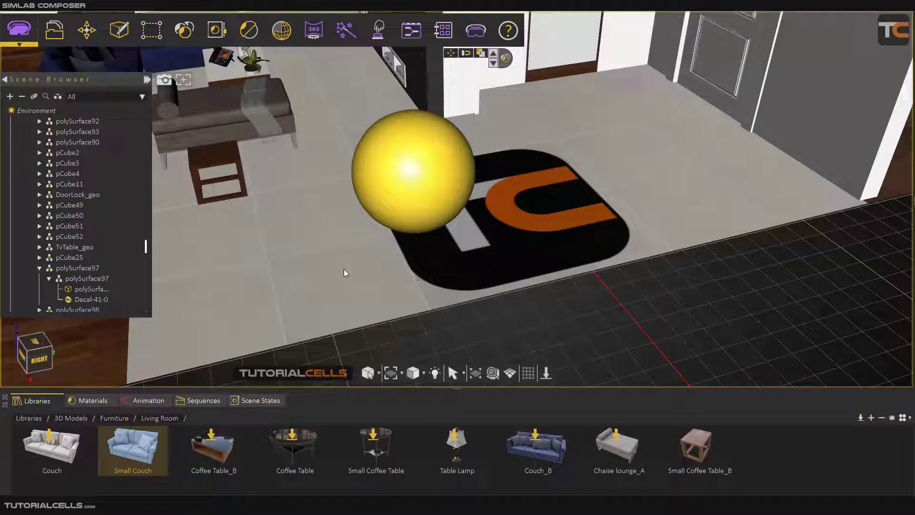
pyautogui.moveTo(537, 241)
pyautogui.mouseDown()
pyautogui.moveTo(452, 230)
pyautogui.moveTo(546, 242)
pyautogui.mouseUp()
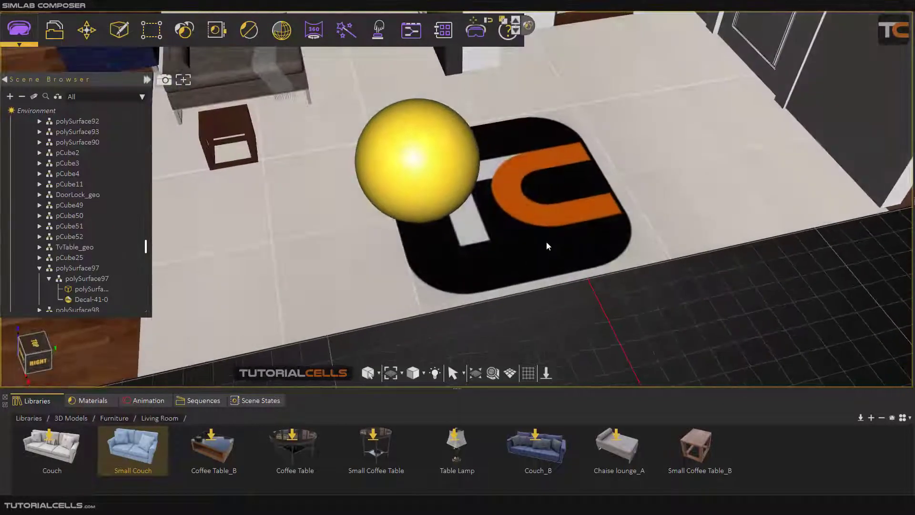
pyautogui.click(547, 240)
pyautogui.moveTo(503, 199); pyautogui.dragTo(583, 134)
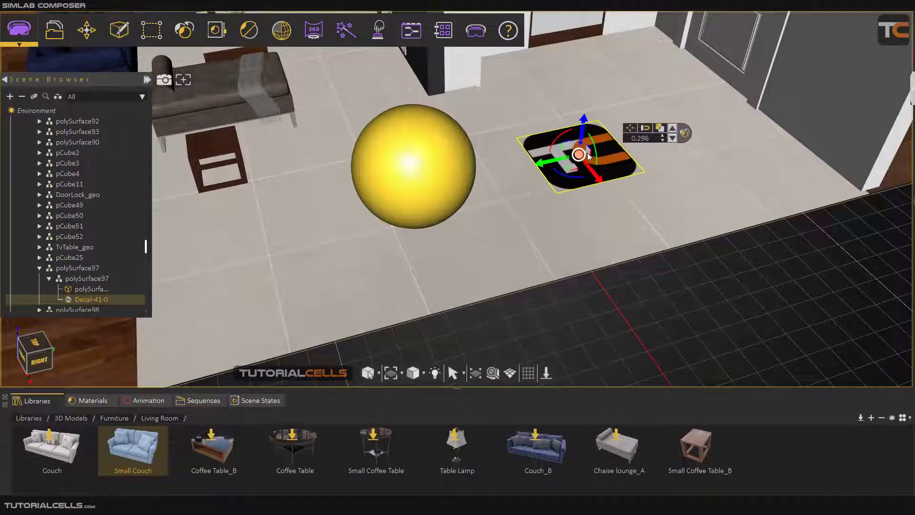
pyautogui.scroll(5, 587, 153)
pyautogui.moveTo(576, 184)
pyautogui.mouseDown()
pyautogui.moveTo(594, 87)
pyautogui.moveTo(573, 139)
pyautogui.moveTo(570, 196)
pyautogui.mouseUp()
pyautogui.scroll(-2, 570, 197)
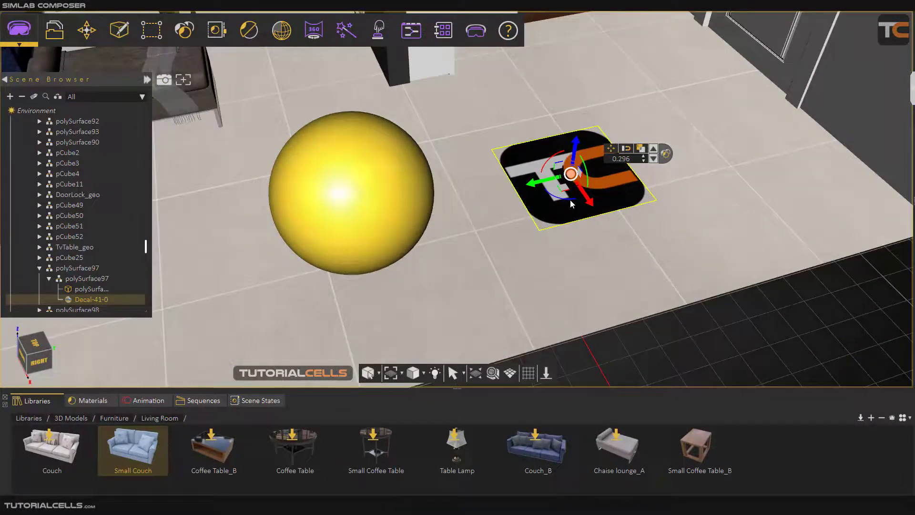
# - Delete the TC logo decal from the tiled floor beside the yellow sphere
pyautogui.press('Delete')
pyautogui.scroll(-2, 567, 205)
pyautogui.scroll(-6, 548, 205)
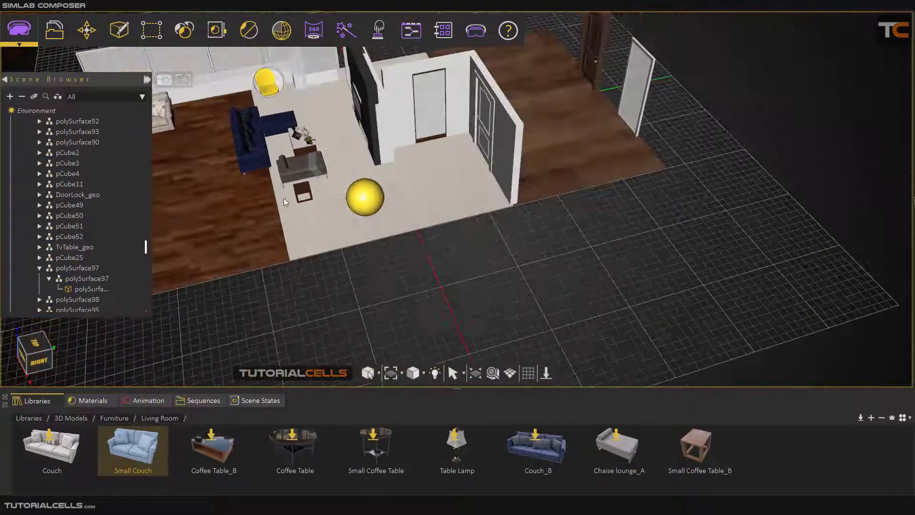
# - Examine the beige couch's curved armrest and side as a possible surface for a decal
pyautogui.moveTo(332, 202); pyautogui.dragTo(468, 205, button='middle')
pyautogui.scroll(5, 245, 147)
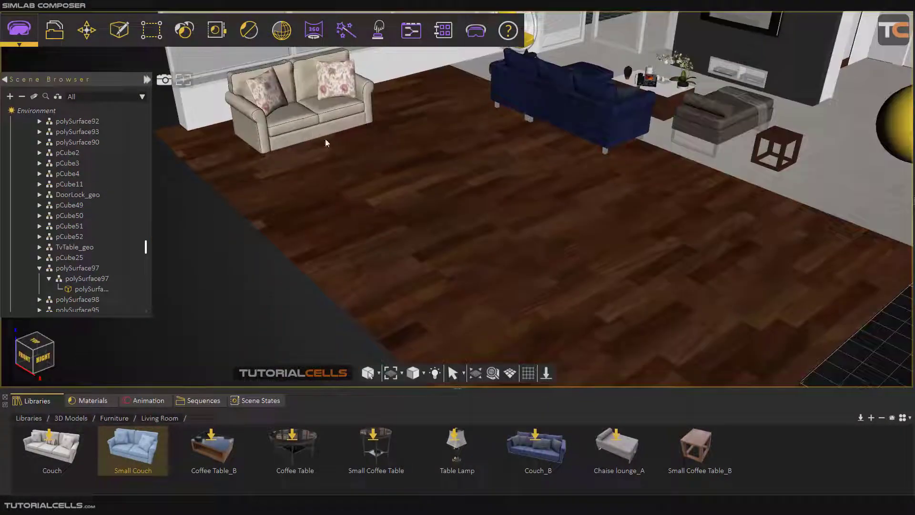
pyautogui.moveTo(325, 139); pyautogui.dragTo(564, 193, button='middle')
pyautogui.scroll(7, 407, 195)
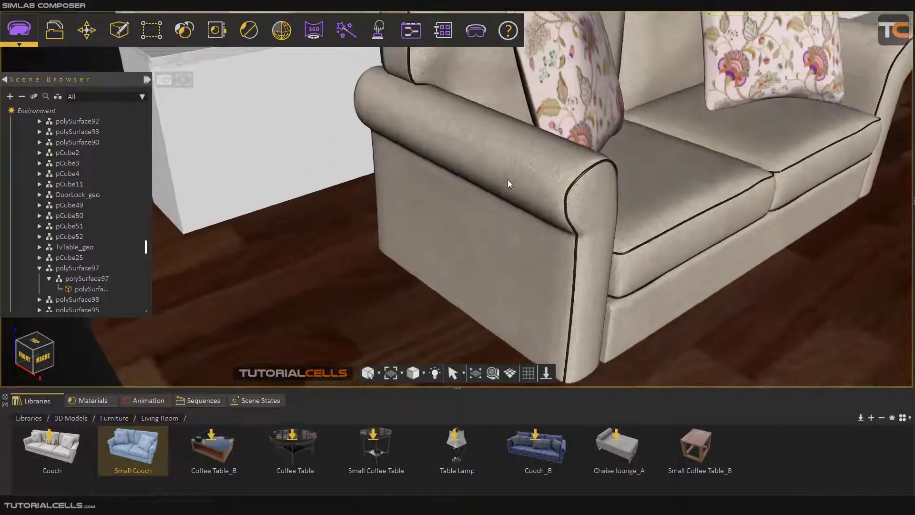
pyautogui.moveTo(507, 180); pyautogui.dragTo(485, 175, button='right')
pyautogui.scroll(3, 440, 147)
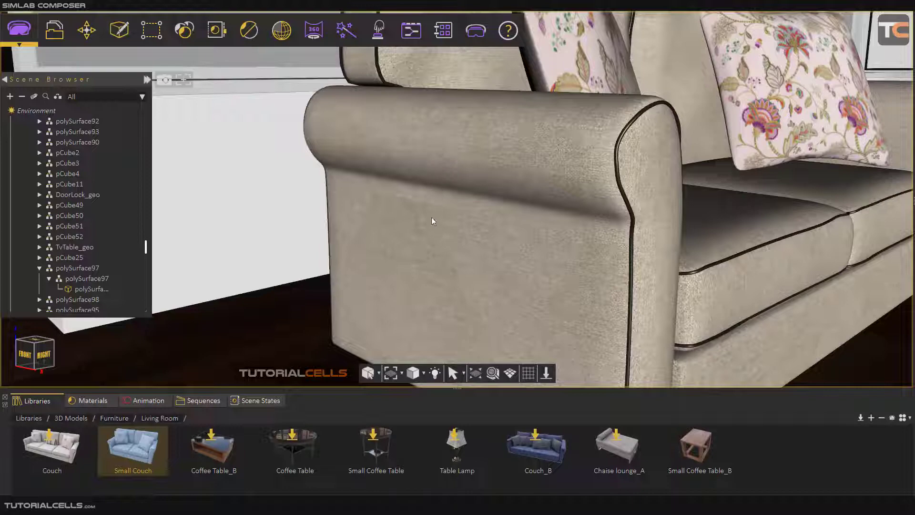
pyautogui.scroll(-10, 439, 230)
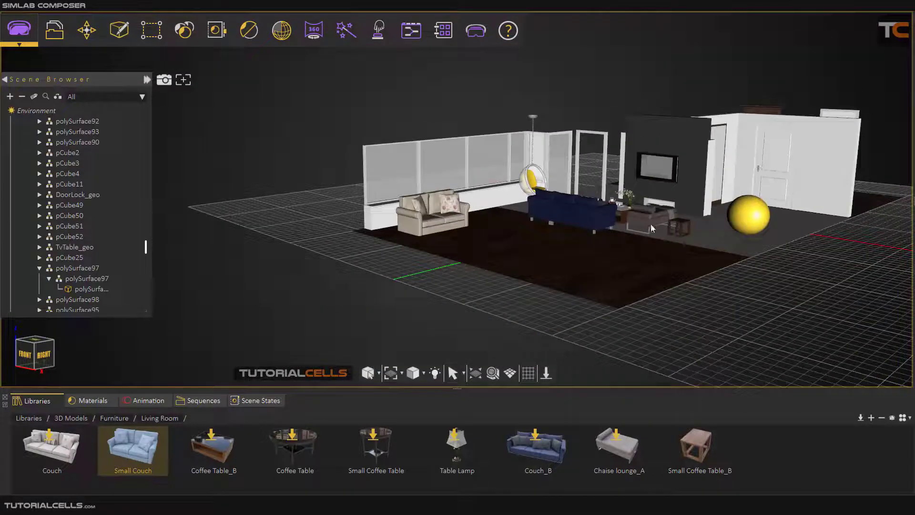
# - Start a decal with the TC logo as its projection image while facing the yellow sphere
pyautogui.moveTo(650, 224); pyautogui.dragTo(450, 182, button='middle')
pyautogui.scroll(8, 597, 204)
pyautogui.scroll(-5, 533, 215)
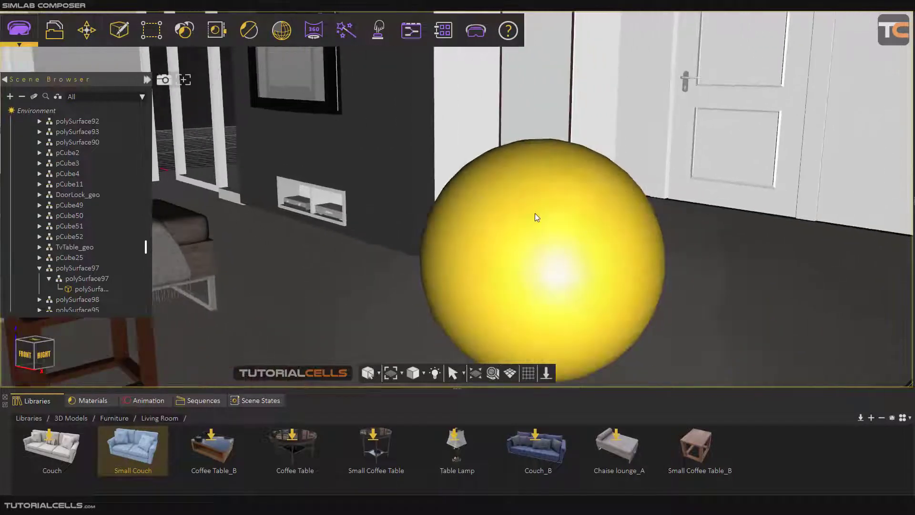
pyautogui.click(114, 30)
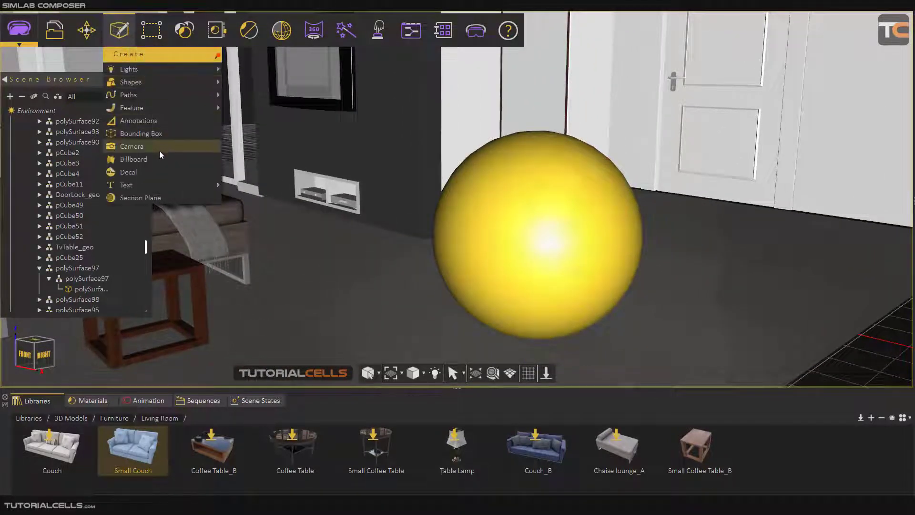
pyautogui.click(160, 172)
pyautogui.click(284, 226)
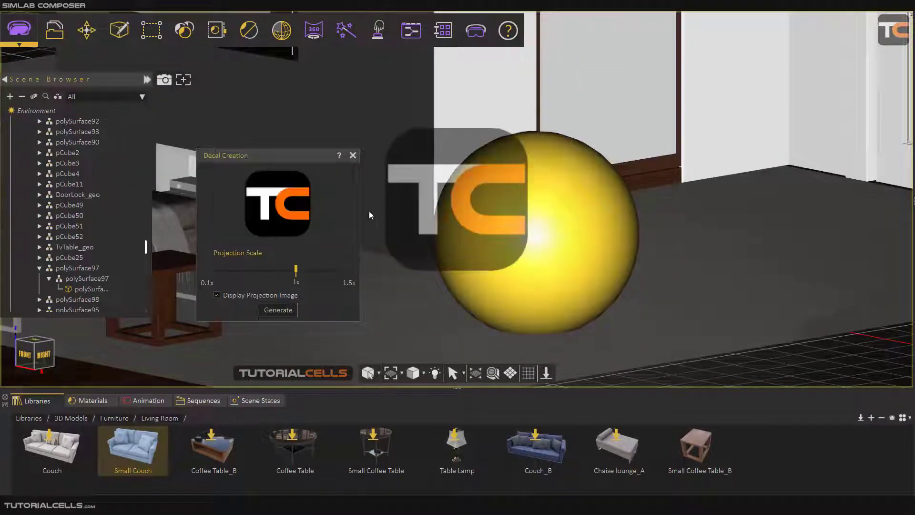
# - Line up the yellow sphere with the TC projection image so the logo sits centred on it
pyautogui.moveTo(486, 214); pyautogui.dragTo(409, 184, button='middle')
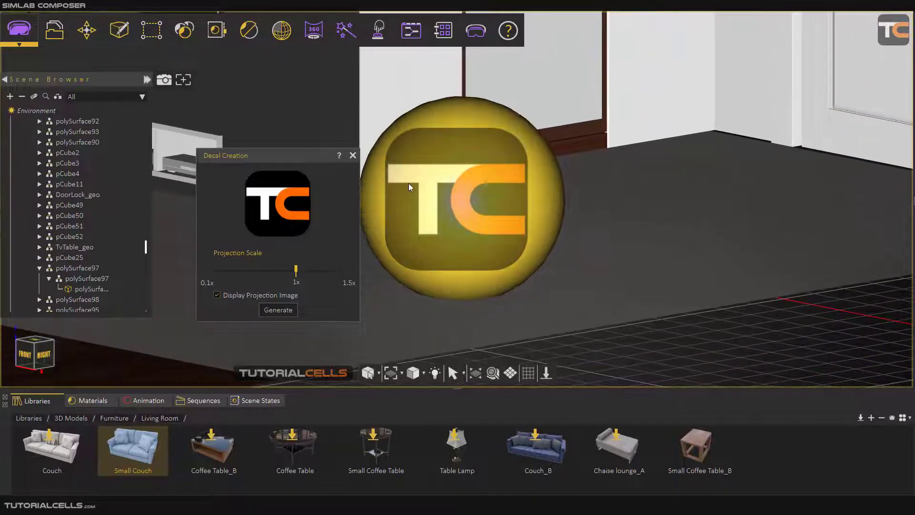
pyautogui.moveTo(409, 184); pyautogui.dragTo(408, 184)
pyautogui.scroll(3, 408, 184)
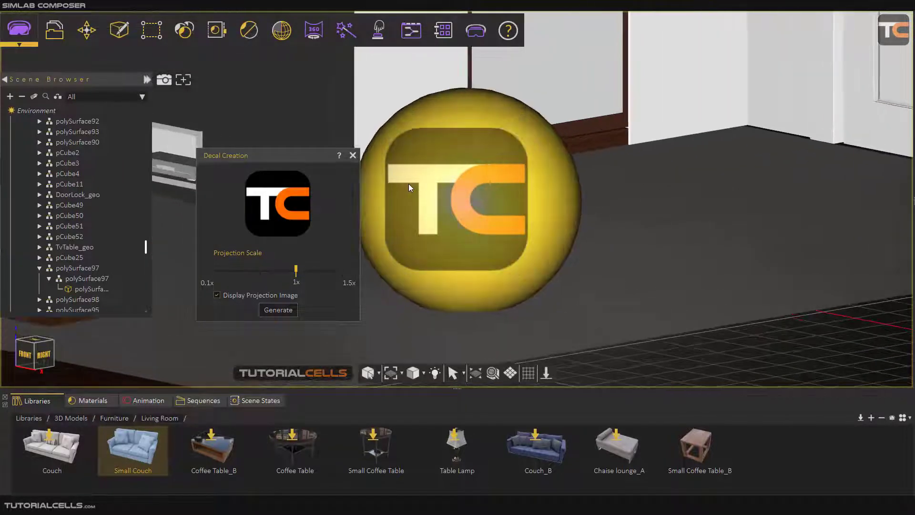
pyautogui.scroll(-2, 407, 184)
pyautogui.scroll(-2, 436, 184)
pyautogui.scroll(1, 436, 183)
pyautogui.scroll(2, 436, 184)
pyautogui.scroll(-1, 436, 184)
pyautogui.scroll(1, 435, 185)
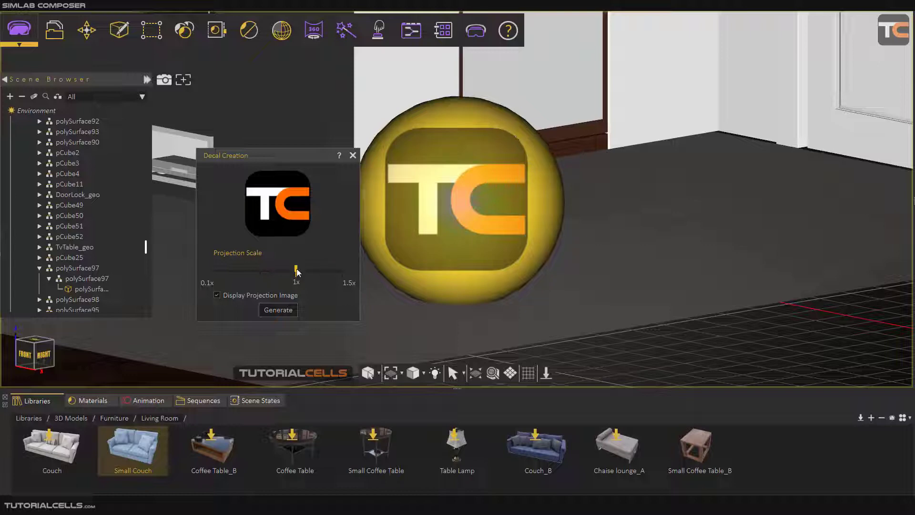
# - Generate the TC logo decal on the yellow sphere at 1.4x projection scale and close the decal settings
pyautogui.moveTo(299, 272); pyautogui.dragTo(322, 273)
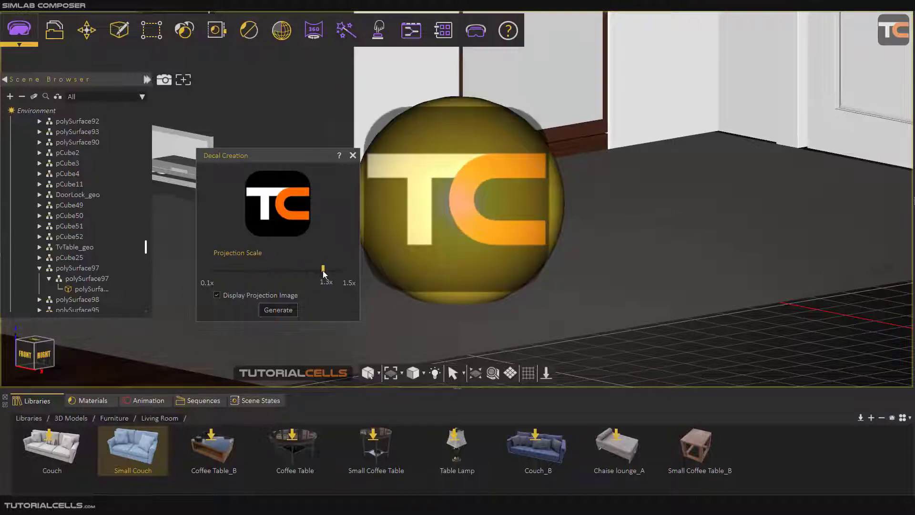
pyautogui.click(469, 103)
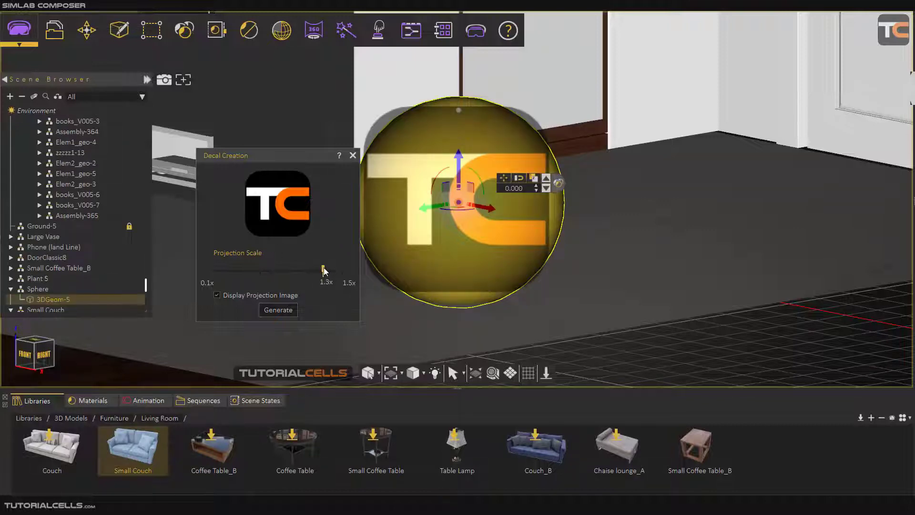
pyautogui.moveTo(329, 272); pyautogui.dragTo(333, 271)
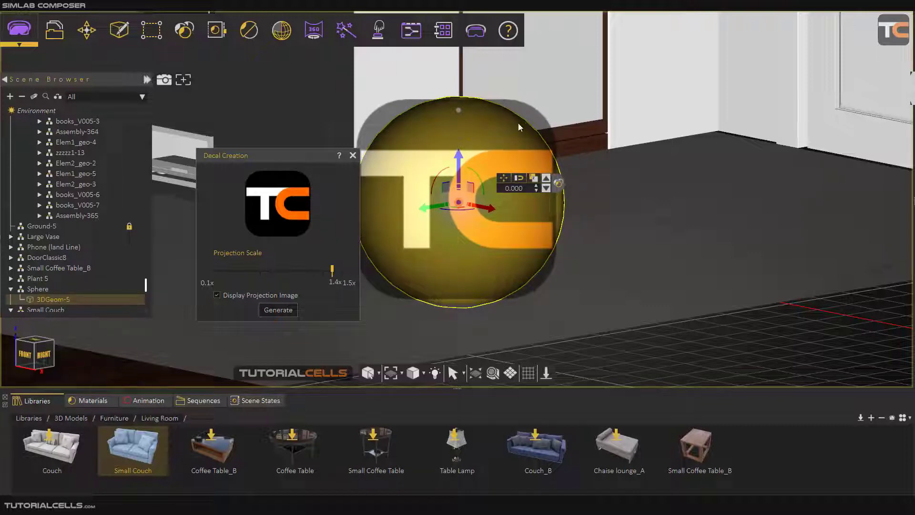
pyautogui.click(273, 310)
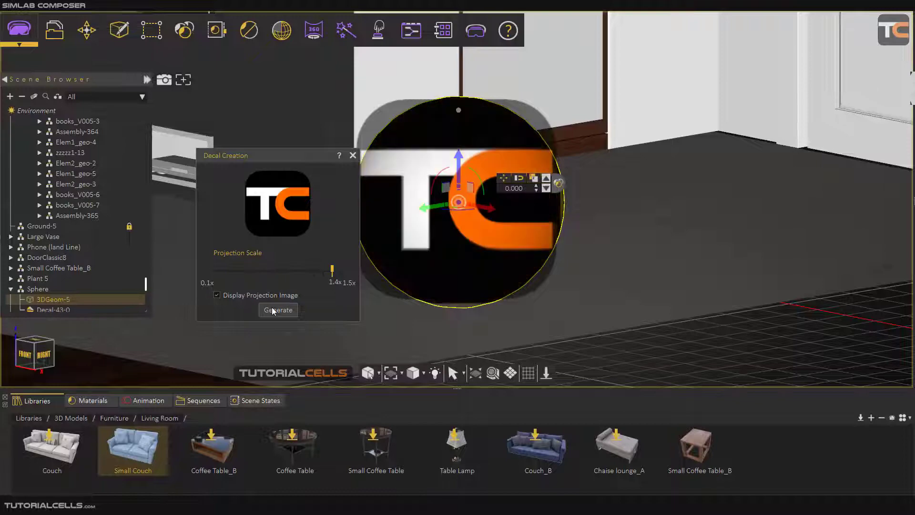
pyautogui.click(353, 155)
# - Move the whole sphere together with its decal about 0.12 along the Y axis
pyautogui.moveTo(627, 182); pyautogui.dragTo(472, 143)
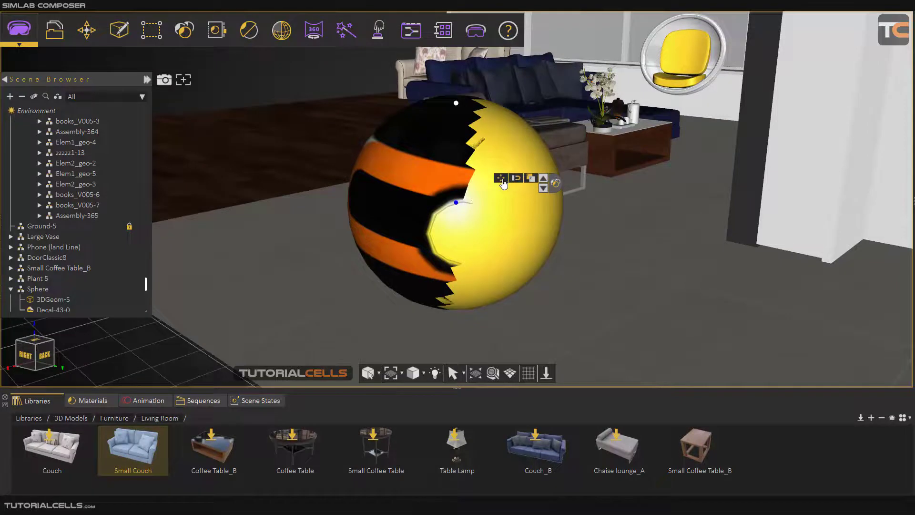
pyautogui.click(467, 170)
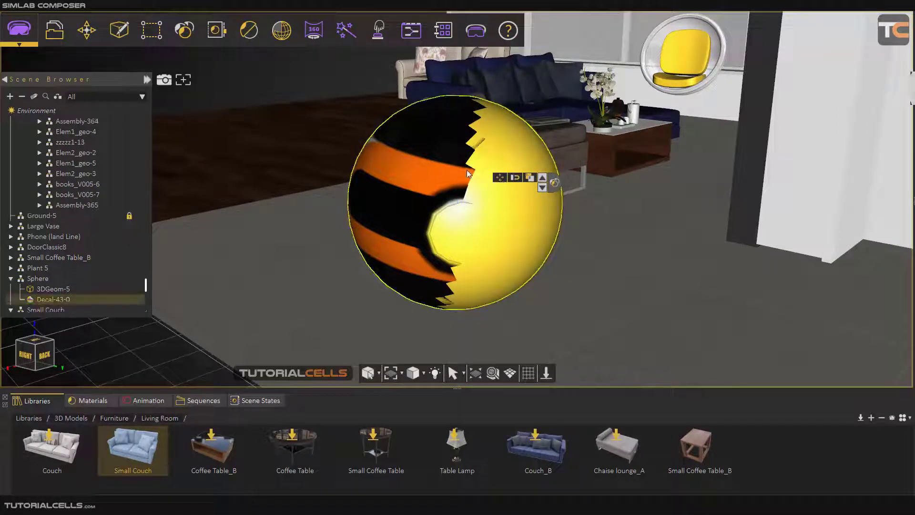
pyautogui.click(499, 179)
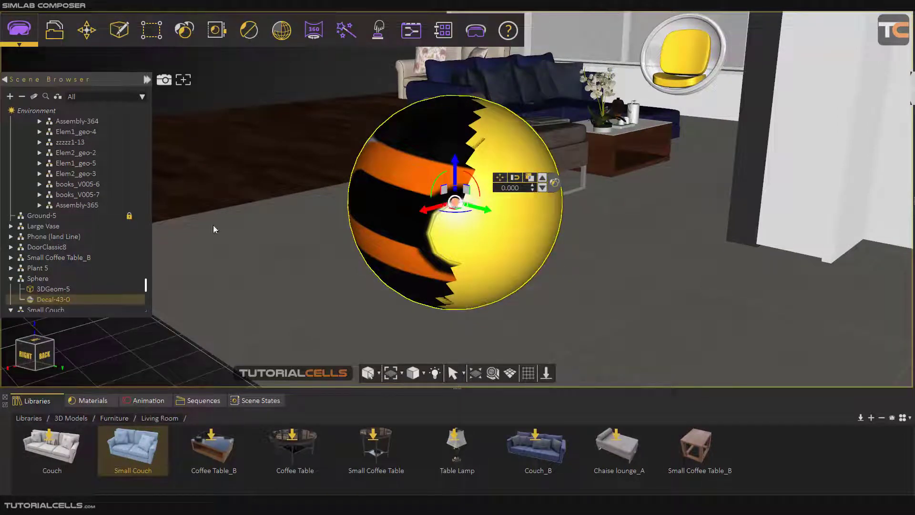
pyautogui.click(43, 286)
pyautogui.click(46, 299)
pyautogui.click(38, 279)
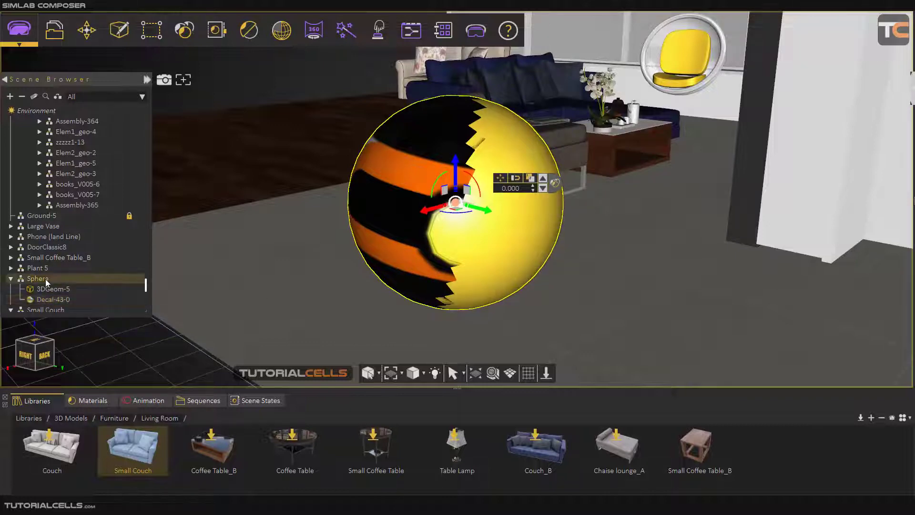
pyautogui.moveTo(479, 214)
pyautogui.mouseDown()
pyautogui.moveTo(447, 210)
pyautogui.moveTo(496, 229)
pyautogui.moveTo(486, 219)
pyautogui.mouseUp()
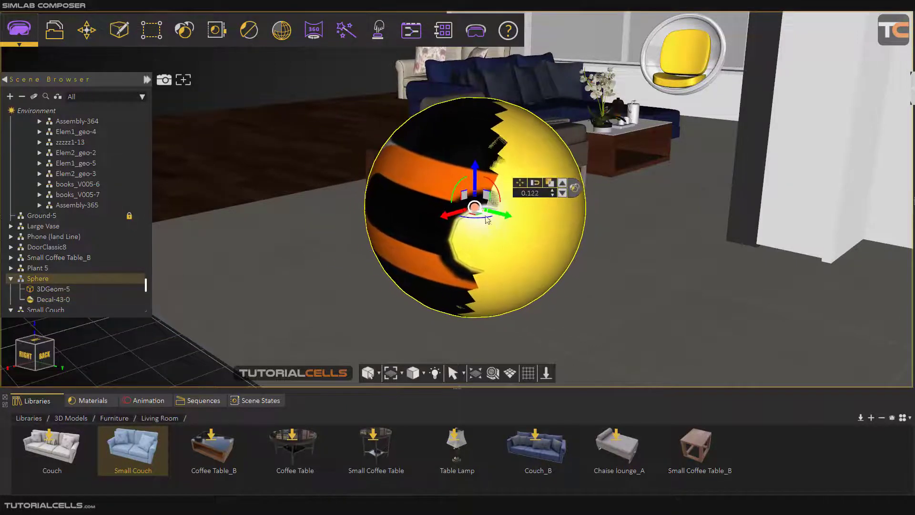
# - Adjust only the TC logo decal so it wraps farther around the sphere, and check it from several sides
pyautogui.click(42, 299)
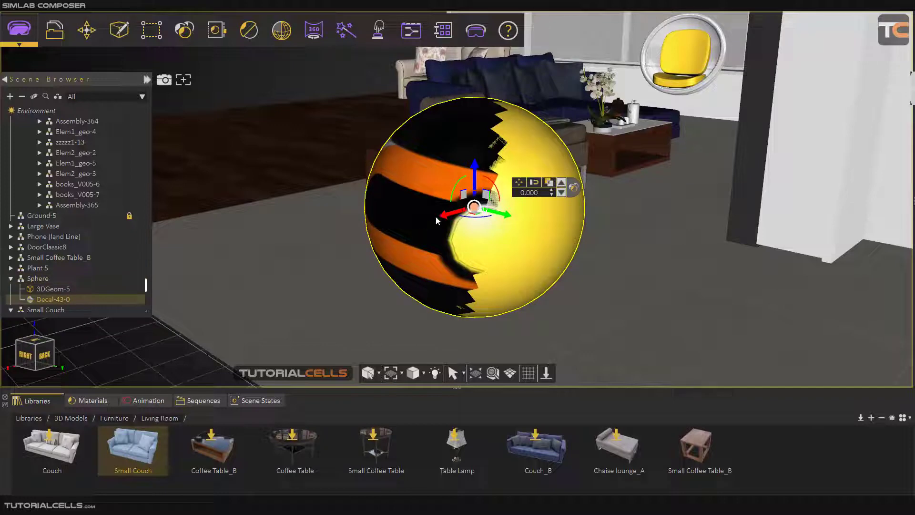
pyautogui.moveTo(474, 211); pyautogui.dragTo(480, 211)
pyautogui.scroll(-3, 478, 210)
pyautogui.moveTo(450, 211); pyautogui.dragTo(405, 218, button='middle')
pyautogui.scroll(2, 404, 214)
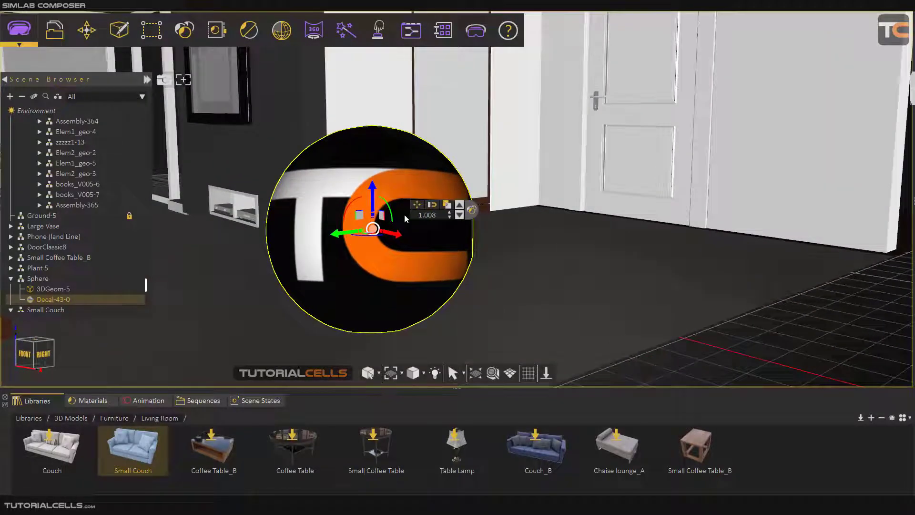
pyautogui.moveTo(404, 215); pyautogui.dragTo(419, 166, button='middle')
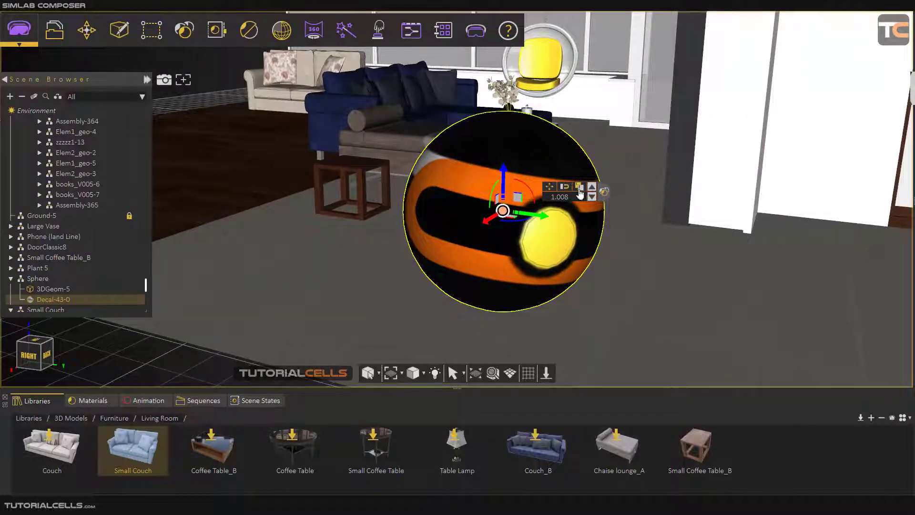
pyautogui.moveTo(612, 224); pyautogui.dragTo(449, 192, button='middle')
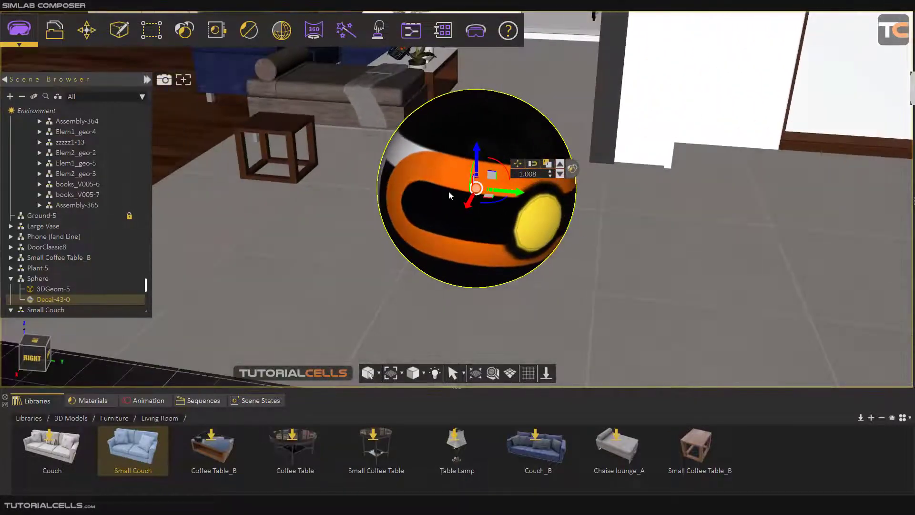
# - Delete the TC logo decal from the sphere
pyautogui.moveTo(478, 189); pyautogui.dragTo(442, 197)
pyautogui.moveTo(441, 197); pyautogui.dragTo(581, 285, button='middle')
pyautogui.press('Delete')
pyautogui.scroll(-8, 419, 175)
pyautogui.scroll(1, 394, 198)
# - Start a decal with the TC logo as its projection image while facing the beige couch's armrest
pyautogui.scroll(9, 286, 129)
pyautogui.moveTo(363, 216); pyautogui.dragTo(561, 186, button='middle')
pyautogui.scroll(4, 428, 222)
pyautogui.scroll(-5, 467, 214)
pyautogui.scroll(6, 460, 193)
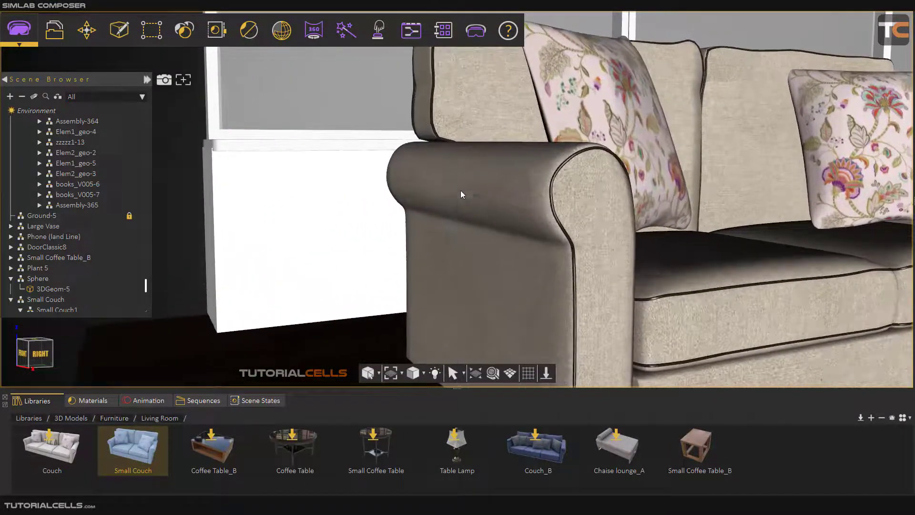
pyautogui.moveTo(461, 230); pyautogui.dragTo(266, 283, button='middle')
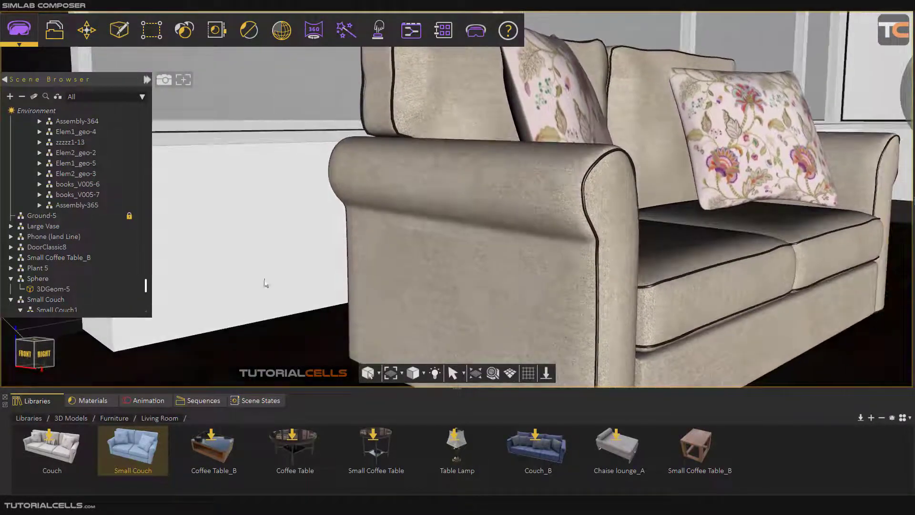
pyautogui.click(119, 29)
pyautogui.click(122, 56)
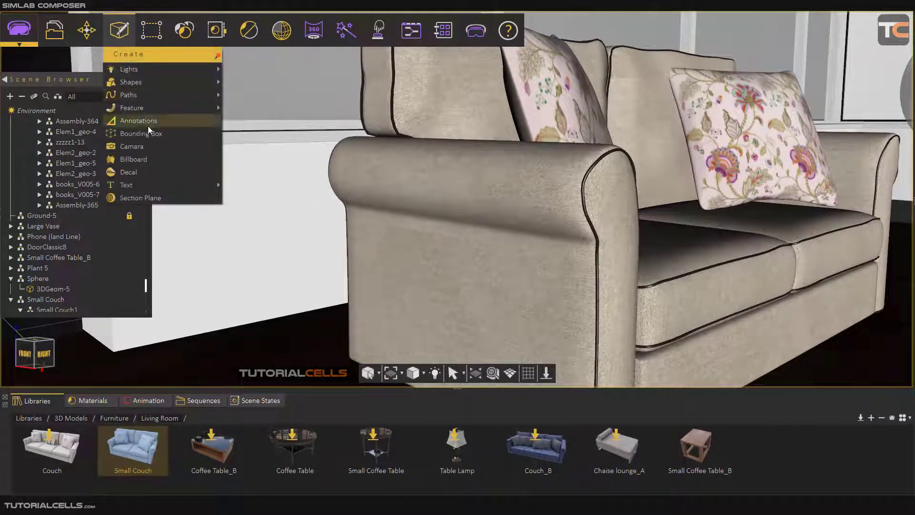
pyautogui.click(156, 174)
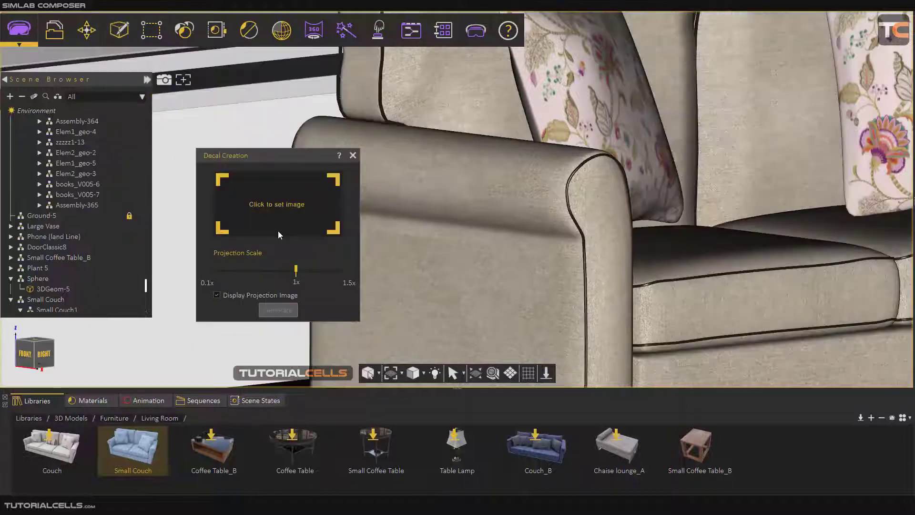
pyautogui.click(242, 229)
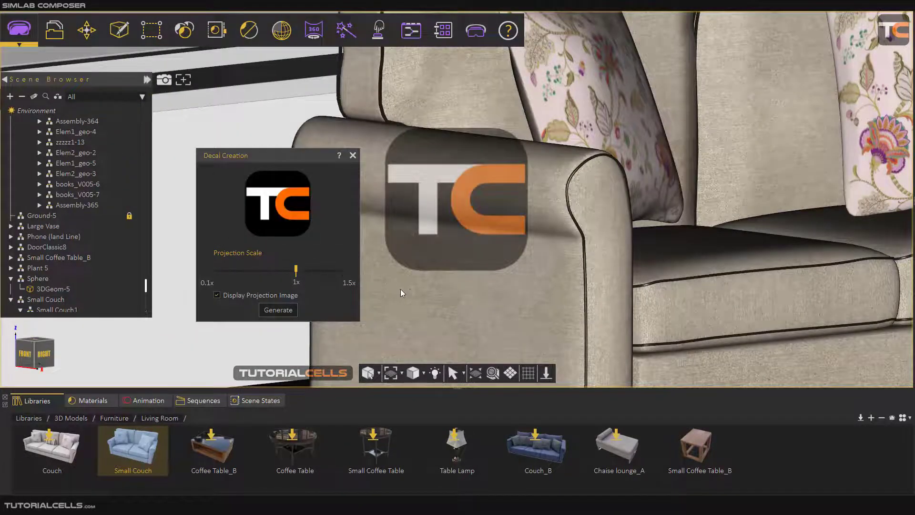
# - Align the couch's outer side with the TC projection image in the front view, spanning the armrest and side
pyautogui.moveTo(400, 289); pyautogui.dragTo(505, 268, button='middle')
pyautogui.click(31, 354)
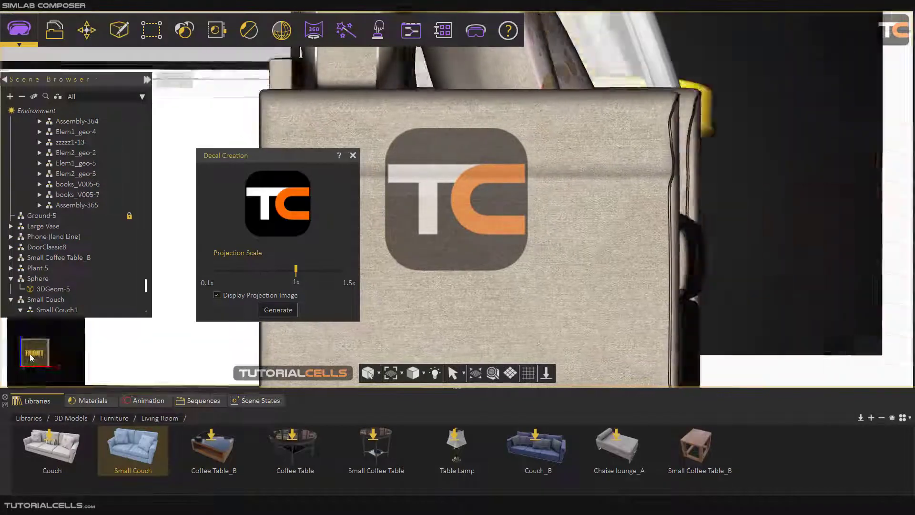
pyautogui.scroll(-2, 464, 187)
pyautogui.moveTo(464, 188); pyautogui.dragTo(453, 199, button='middle')
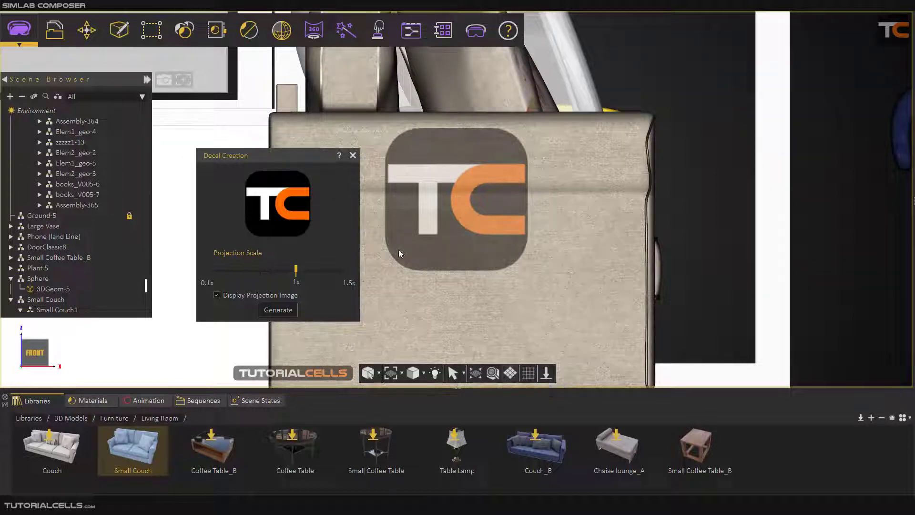
# - Generate the TC logo decal on the couch's armrest side piece at 1x projection scale and close the decal settings
pyautogui.click(289, 311)
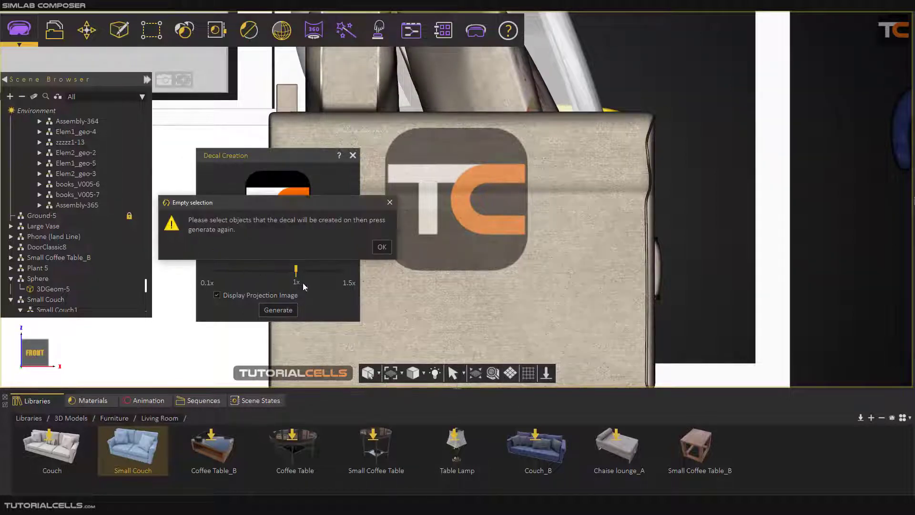
pyautogui.click(380, 248)
pyautogui.click(621, 212)
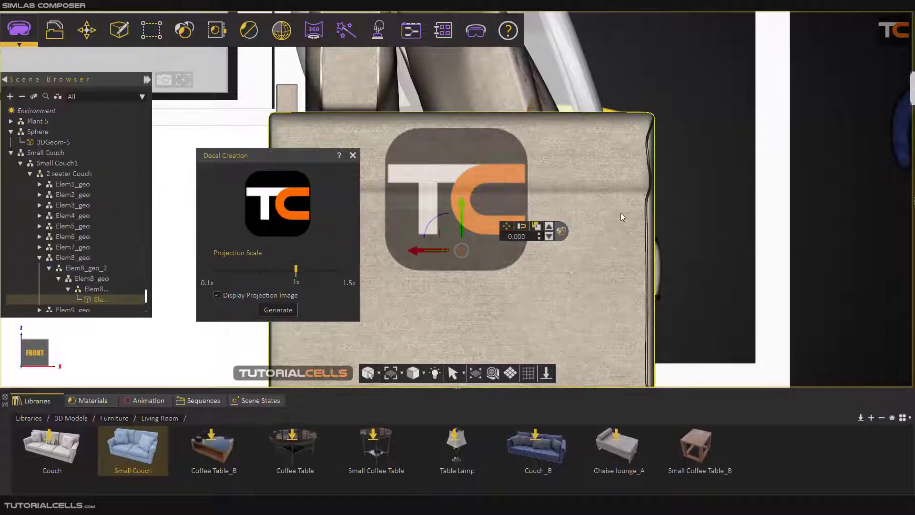
pyautogui.click(289, 311)
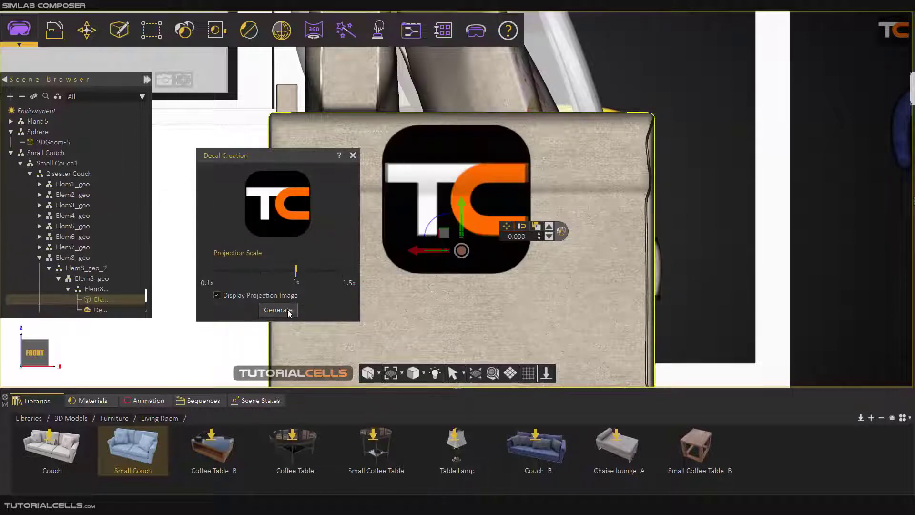
pyautogui.click(352, 156)
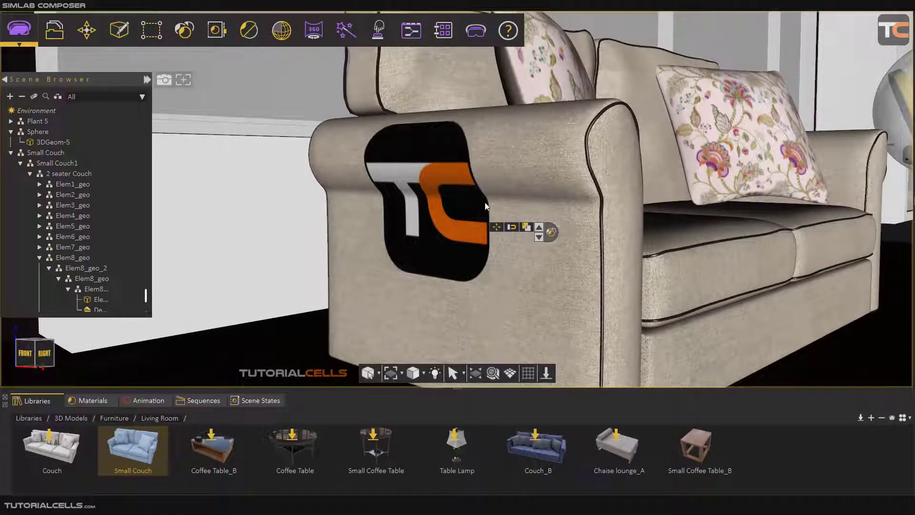
# - Try moving the TC logo decal along the couch's armrest side piece, and undo the move
pyautogui.scroll(2, 484, 148)
pyautogui.moveTo(483, 161); pyautogui.dragTo(447, 124, button='middle')
pyautogui.moveTo(477, 243); pyautogui.dragTo(436, 221)
pyautogui.click(447, 221)
pyautogui.moveTo(406, 163); pyautogui.dragTo(356, 200)
pyautogui.scroll(3, 427, 204)
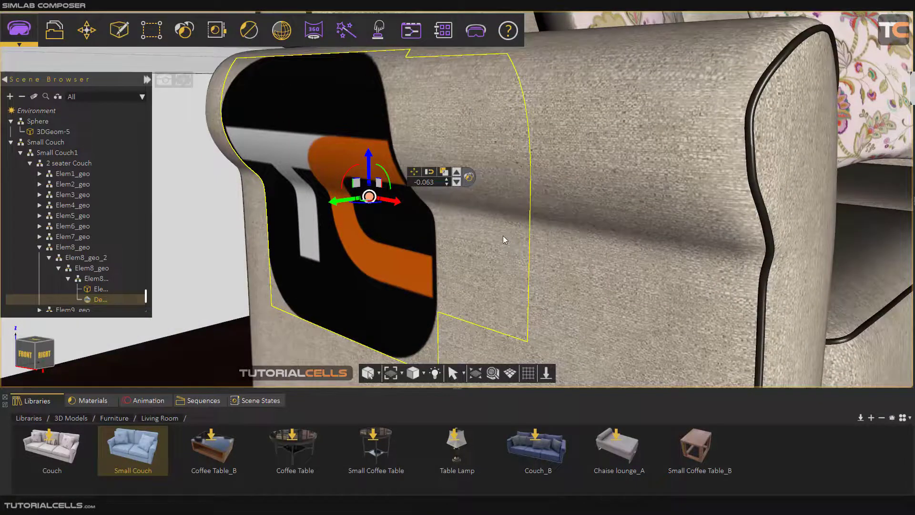
pyautogui.hotkey('ctrl', 'z')
pyautogui.hotkey('ctrl', 'z')
# - Delete the TC logo decal from the beige couch's armrest side piece
pyautogui.scroll(-3, 432, 231)
pyautogui.moveTo(432, 230); pyautogui.dragTo(678, 229, button='middle')
pyautogui.click(741, 227)
pyautogui.scroll(-3, 382, 242)
pyautogui.moveTo(382, 242); pyautogui.dragTo(533, 272, button='middle')
pyautogui.moveTo(533, 276); pyautogui.dragTo(329, 265)
pyautogui.click(431, 234)
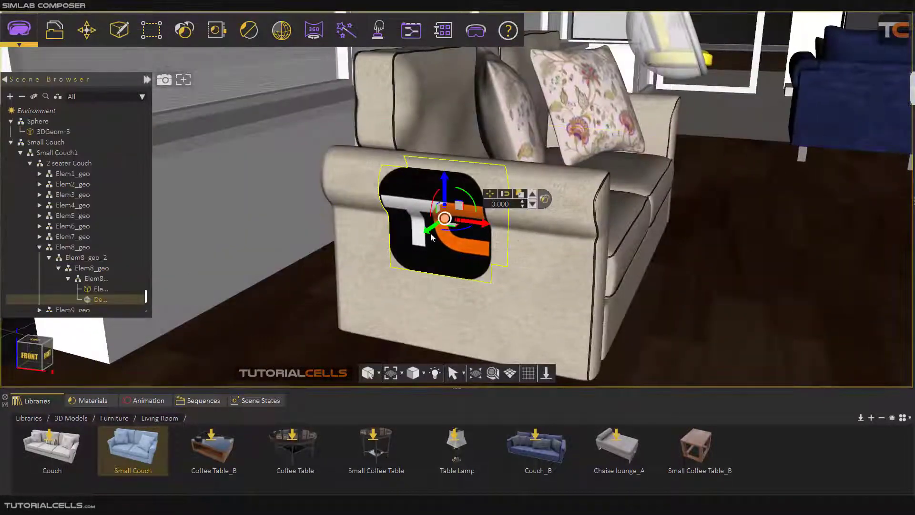
pyautogui.press('Delete')
# - Examine the beige couch's armrest side piece and the whole living-room scene, including the wooden floor and yellow sphere
pyautogui.scroll(-5, 430, 233)
pyautogui.scroll(5, 470, 231)
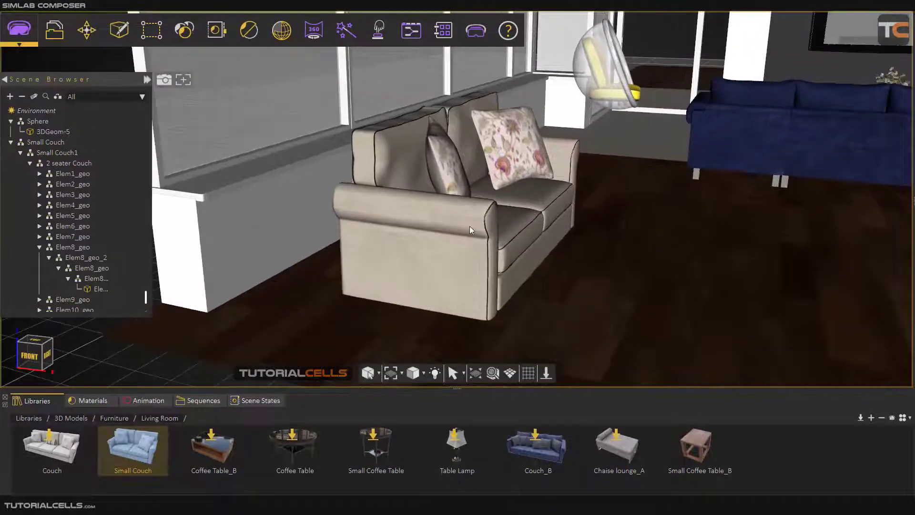
pyautogui.click(469, 230)
pyautogui.scroll(-2, 440, 224)
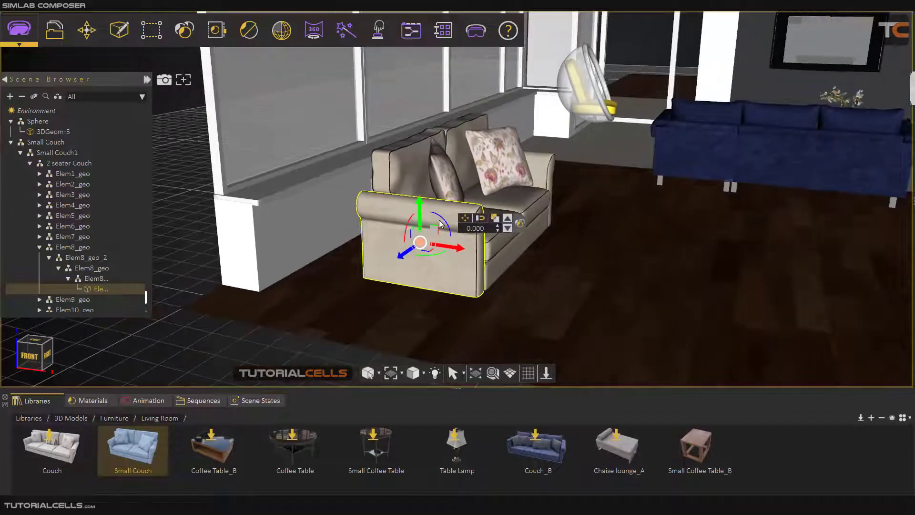
pyautogui.click(207, 212)
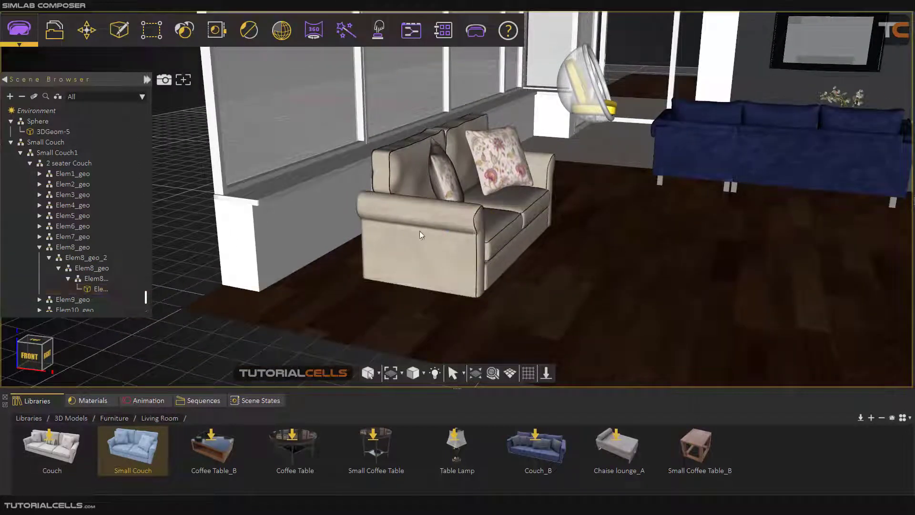
pyautogui.scroll(-6, 514, 242)
pyautogui.moveTo(638, 247); pyautogui.dragTo(443, 260, button='middle')
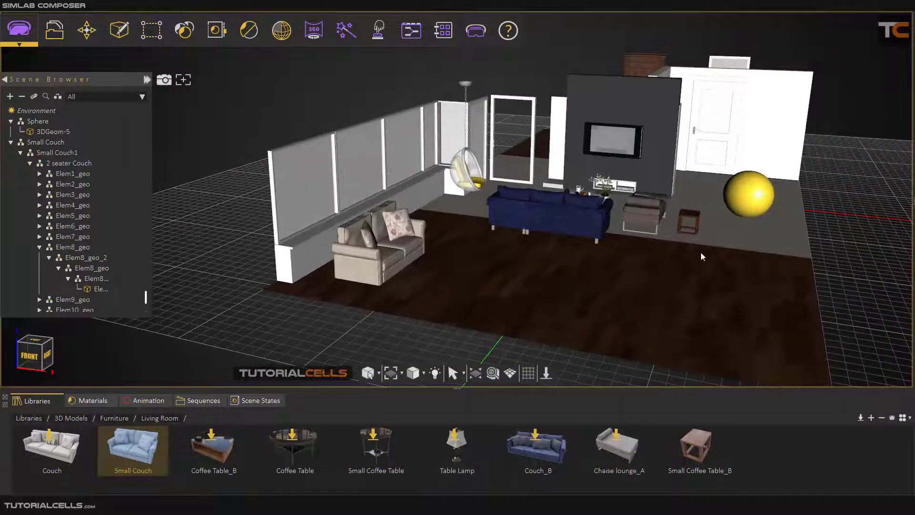
pyautogui.scroll(3, 701, 252)
pyautogui.moveTo(693, 253); pyautogui.dragTo(559, 281, button='middle')
pyautogui.scroll(5, 561, 285)
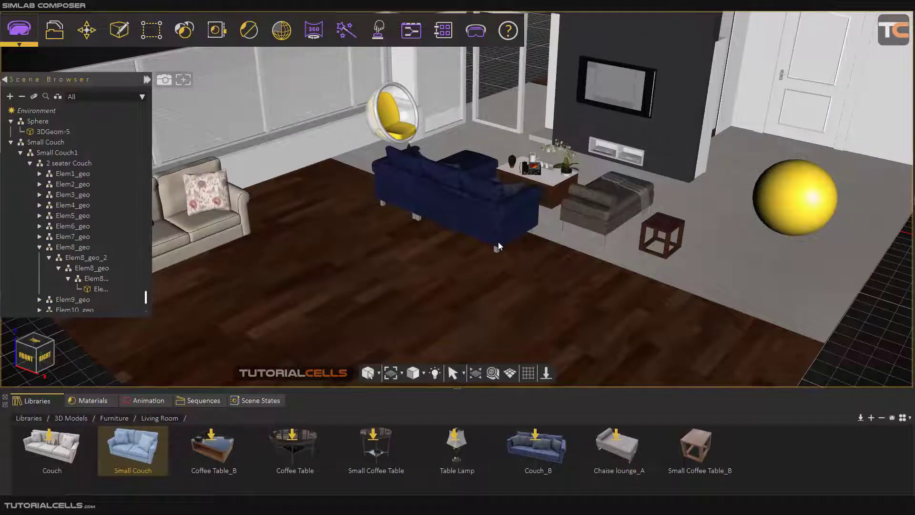
pyautogui.scroll(-3, 498, 242)
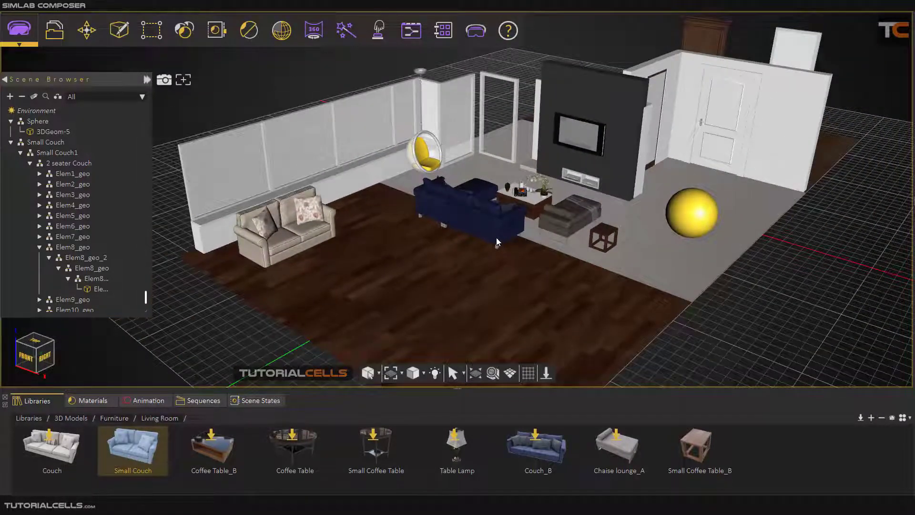